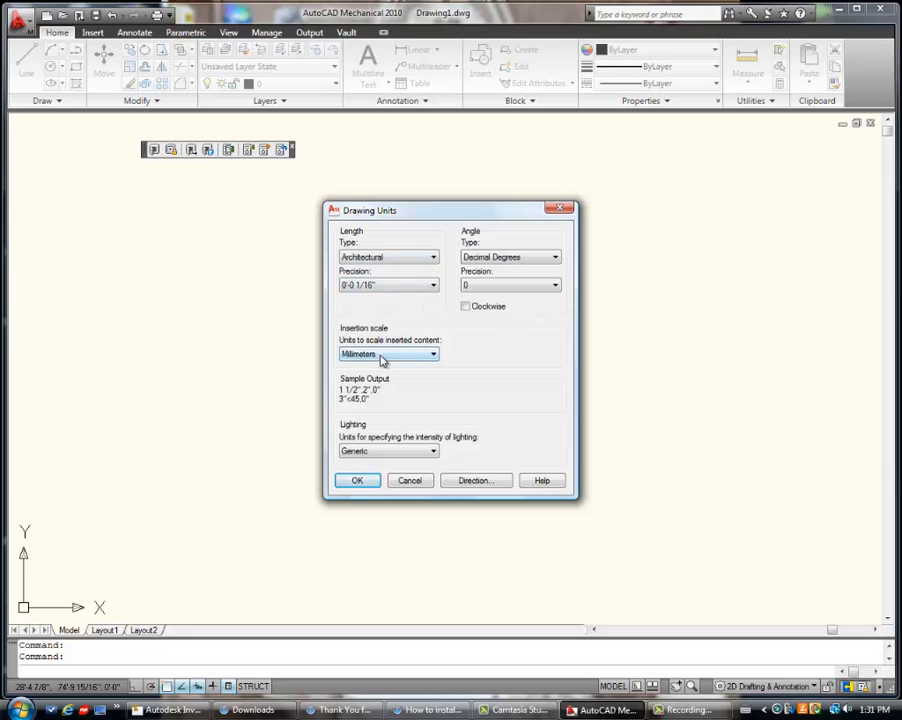
Set the drawing's insertion scale units to inches and apply the units settings.
{"action": "left_click", "coordinate": [434, 355]}
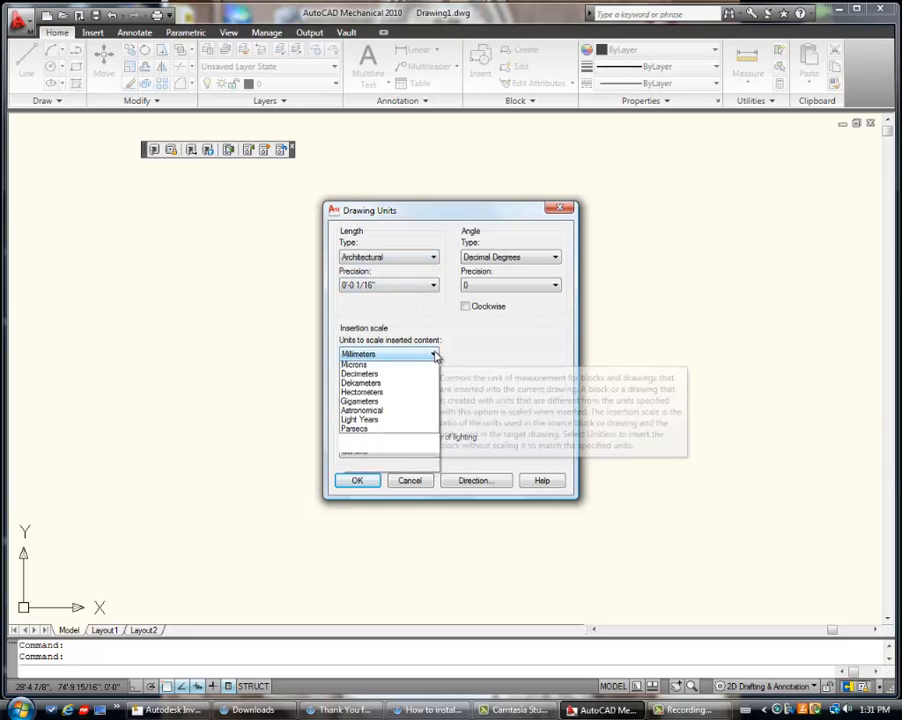
{"action": "left_click", "coordinate": [392, 380]}
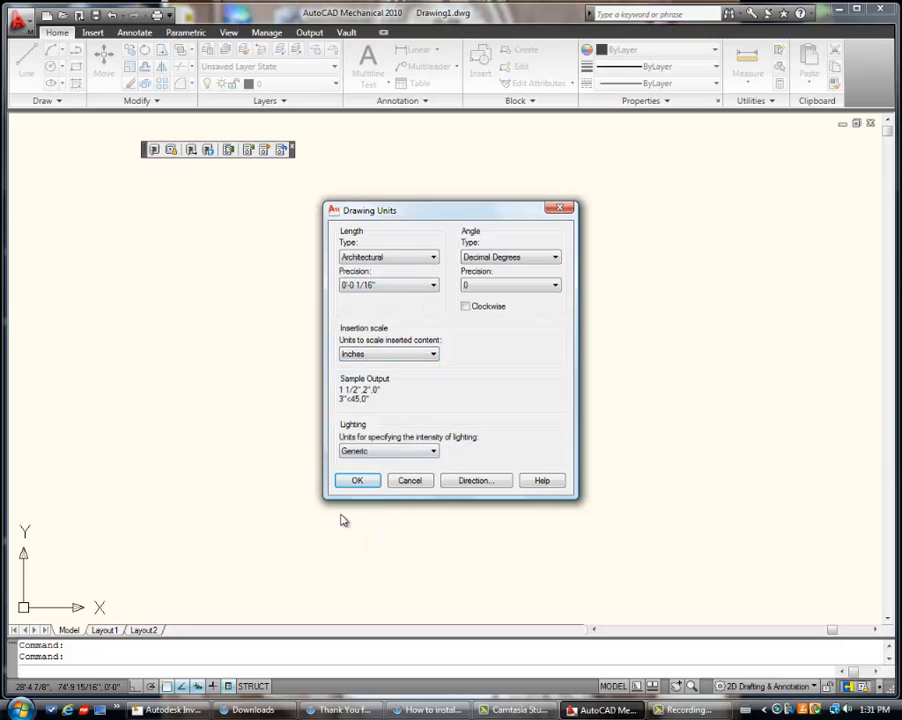
{"action": "left_click", "coordinate": [360, 482]}
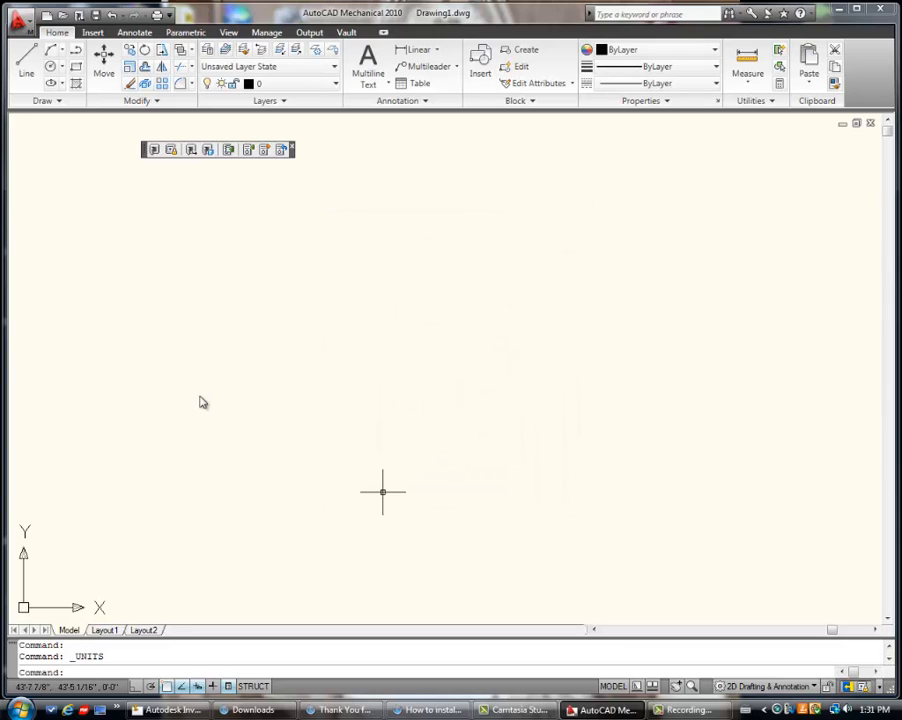
Draw a rectangle with its first corner at 0,0 and its opposite corner at a relative offset of 10,4 inches.
{"action": "left_click", "coordinate": [76, 66]}
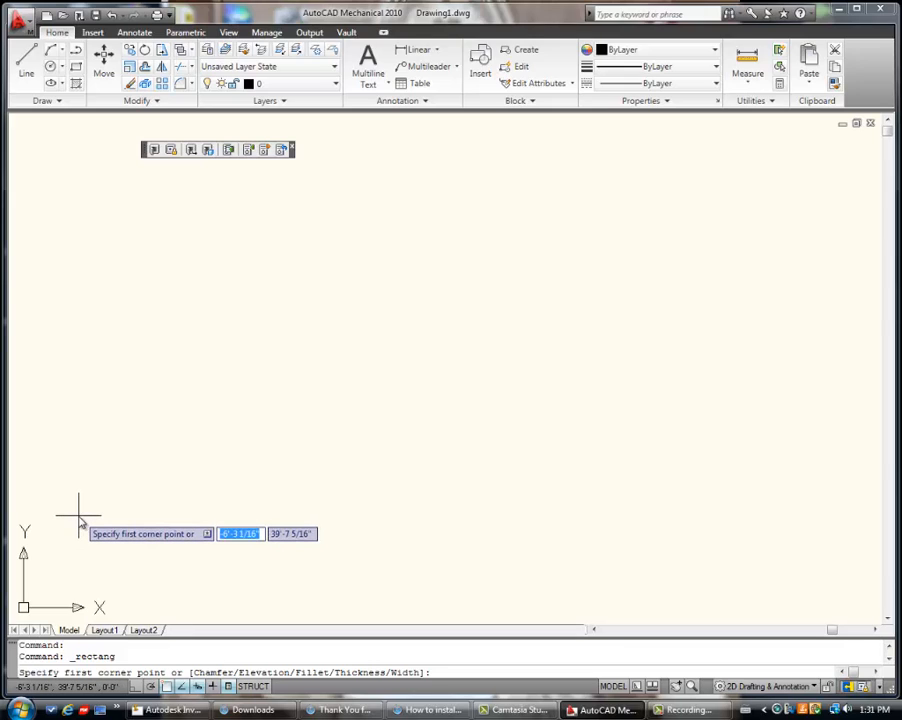
{"action": "type", "text": "0"}
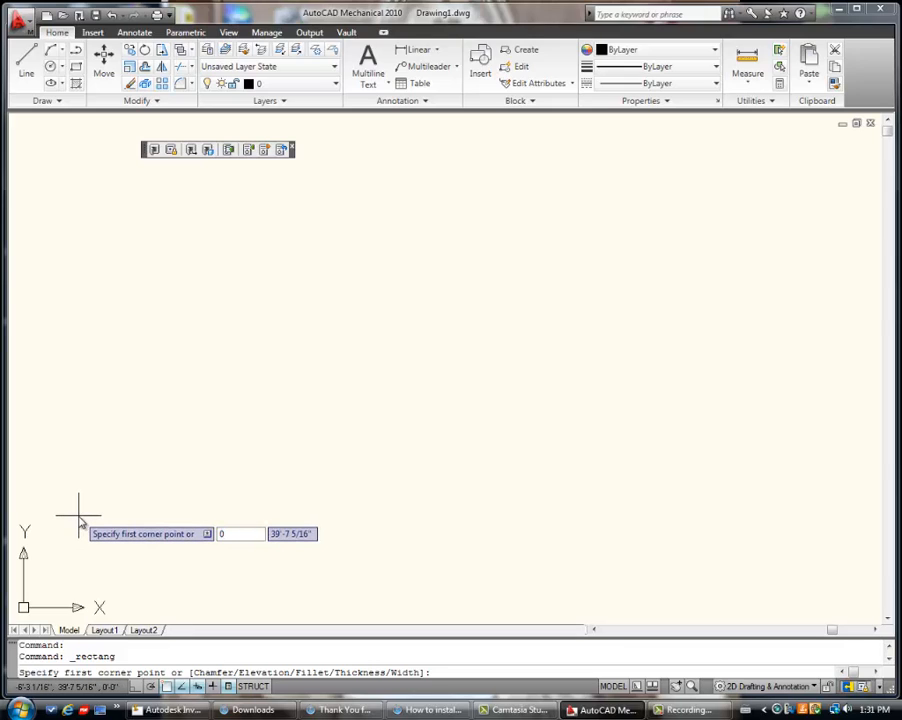
{"action": "key", "text": "Tab"}
{"action": "type", "text": "0"}
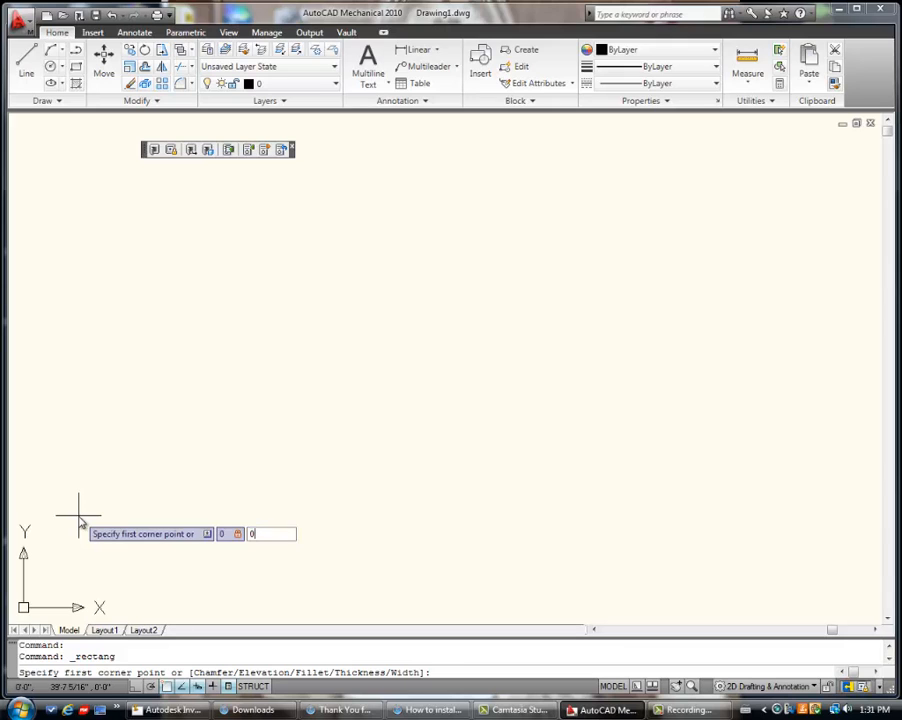
{"action": "key", "text": "Return"}
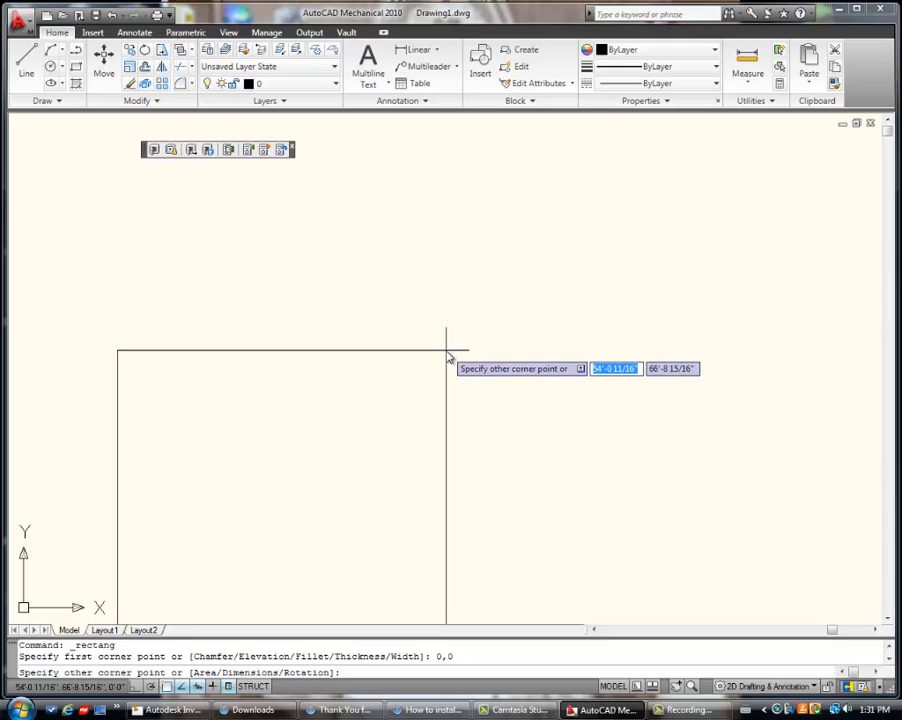
{"action": "scroll", "coordinate": [464, 354], "scroll_direction": "down", "scroll_amount": 4}
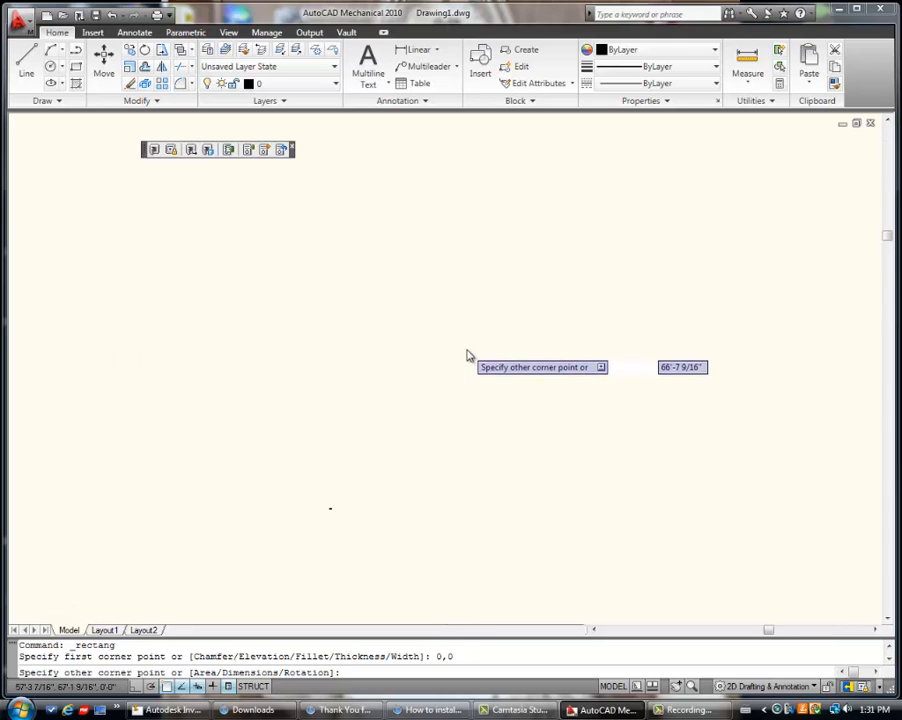
{"action": "scroll", "coordinate": [464, 356], "scroll_direction": "down", "scroll_amount": 2}
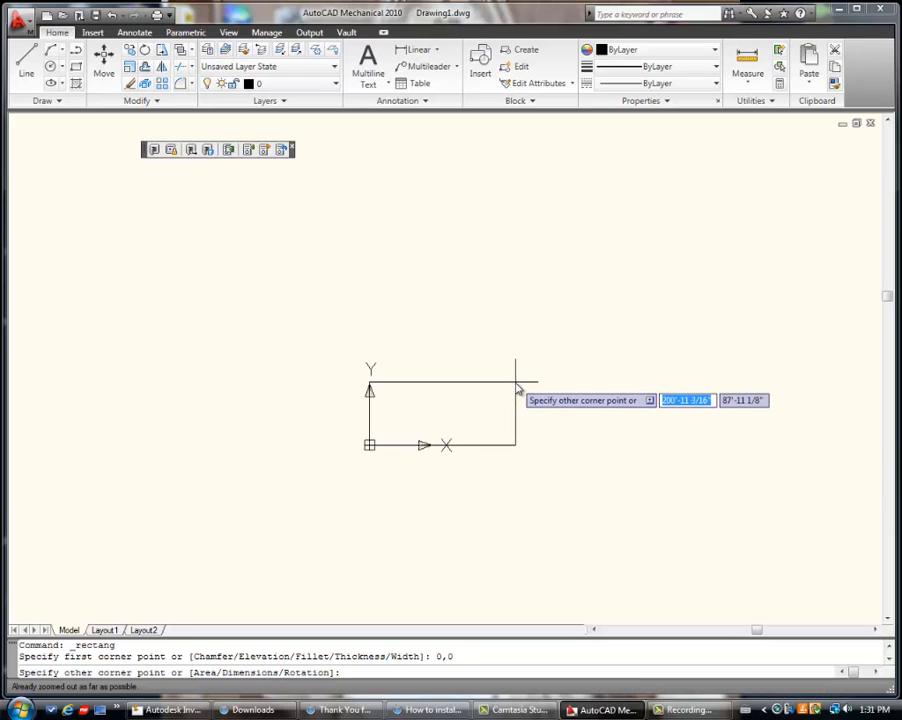
{"action": "scroll", "coordinate": [516, 384], "scroll_direction": "up", "scroll_amount": 3}
{"action": "scroll", "coordinate": [251, 393], "scroll_direction": "up", "scroll_amount": 3}
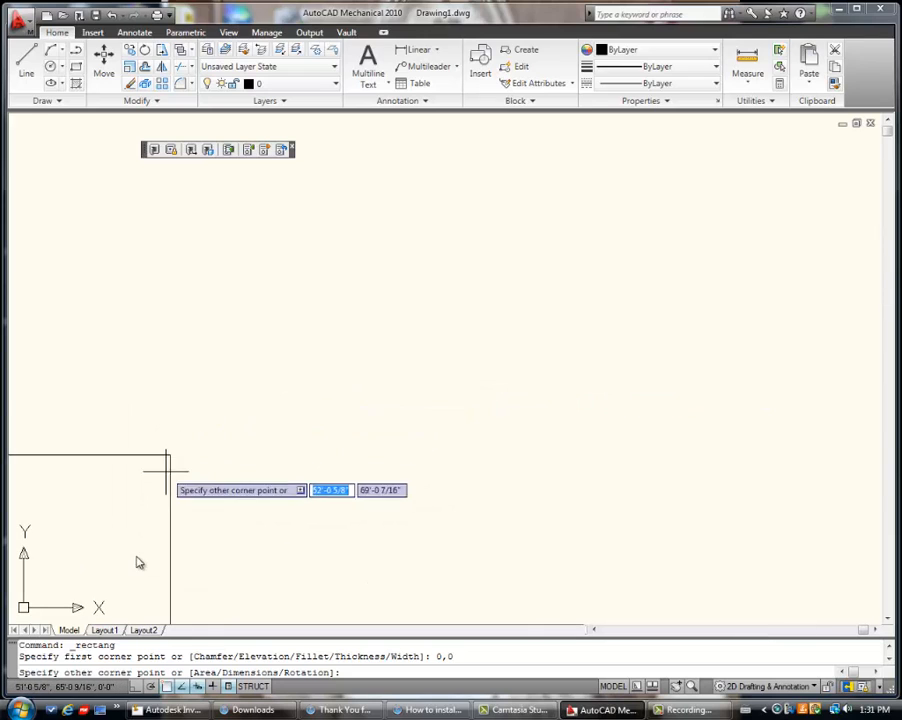
{"action": "middle_click_drag", "start_coordinate": [322, 511], "coordinate": [609, 303]}
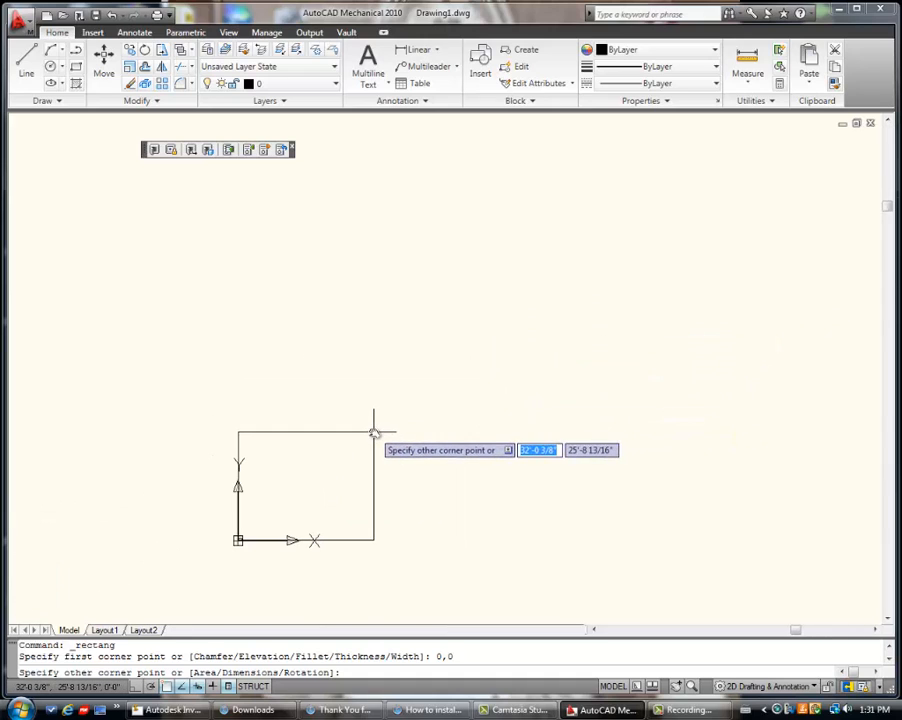
{"action": "scroll", "coordinate": [375, 432], "scroll_direction": "up", "scroll_amount": 3}
{"action": "middle_click_drag", "start_coordinate": [375, 431], "coordinate": [580, 292]}
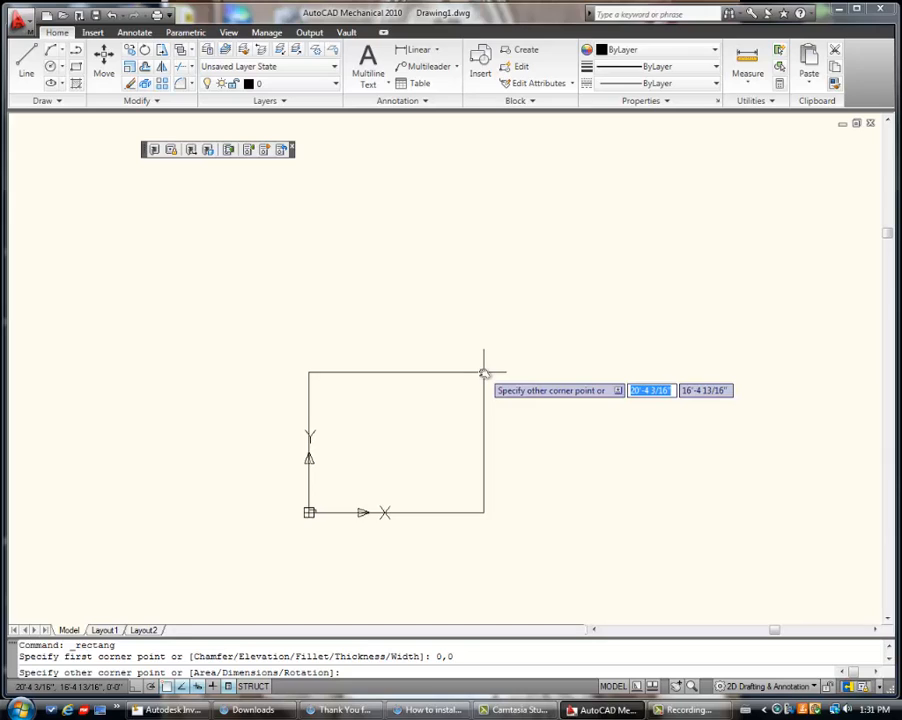
{"action": "type", "text": "10"}
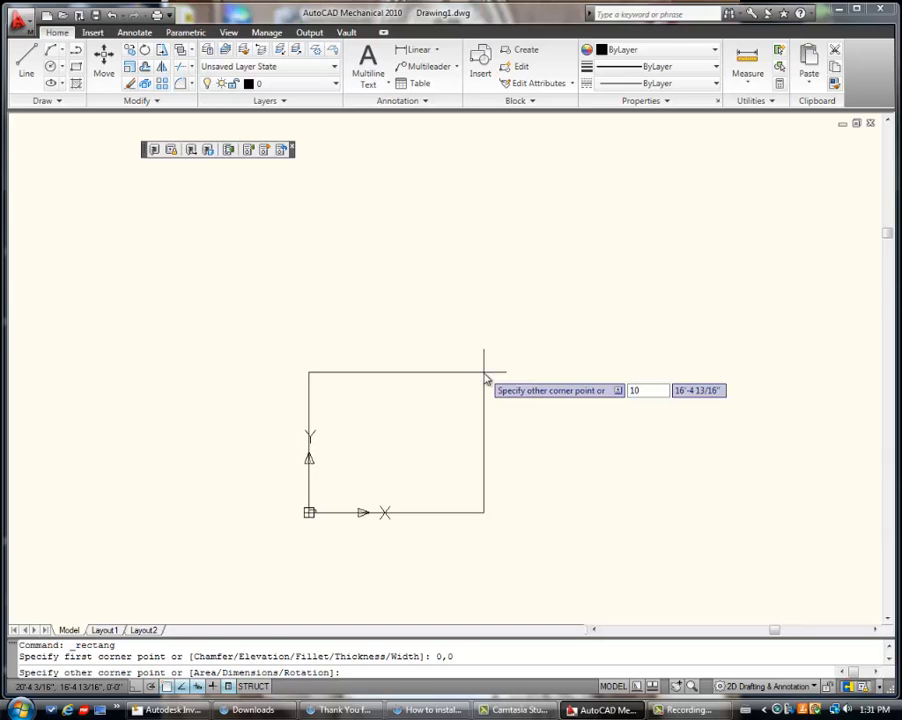
{"action": "key", "text": "Tab"}
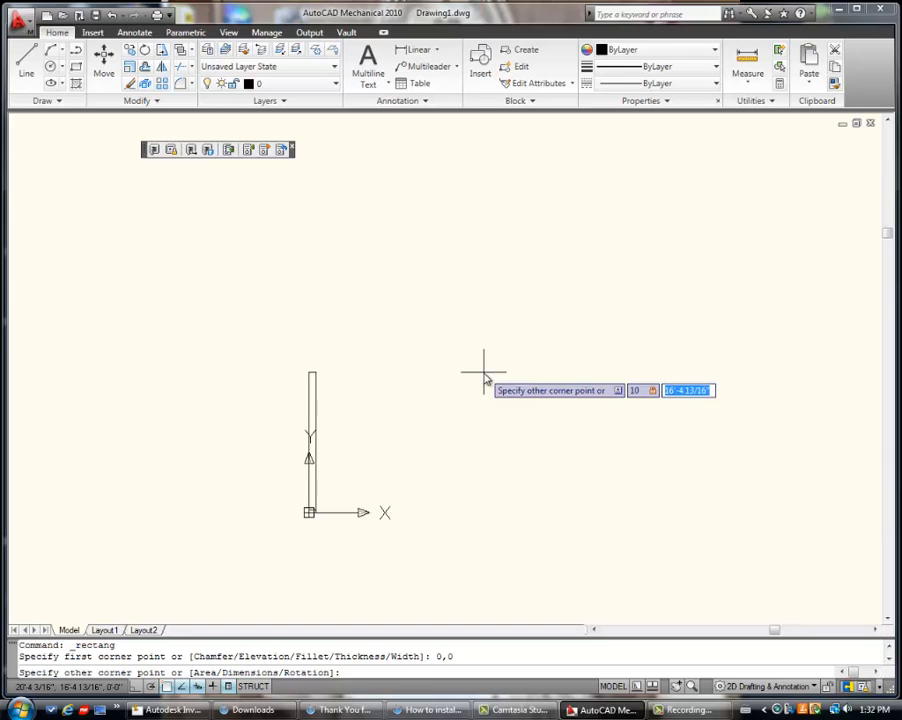
{"action": "type", "text": "4"}
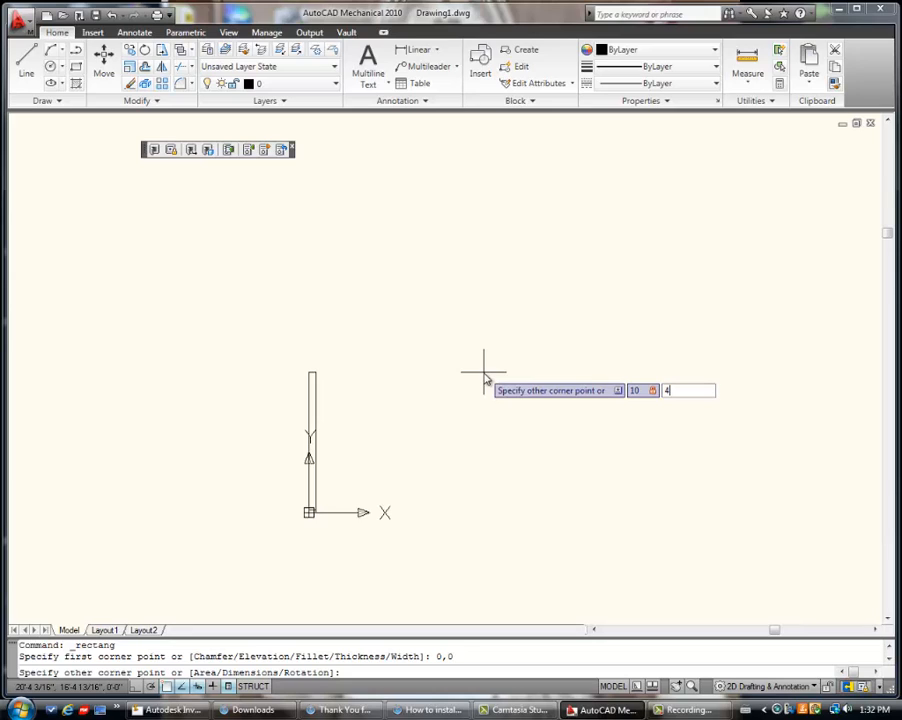
{"action": "key", "text": "Return"}
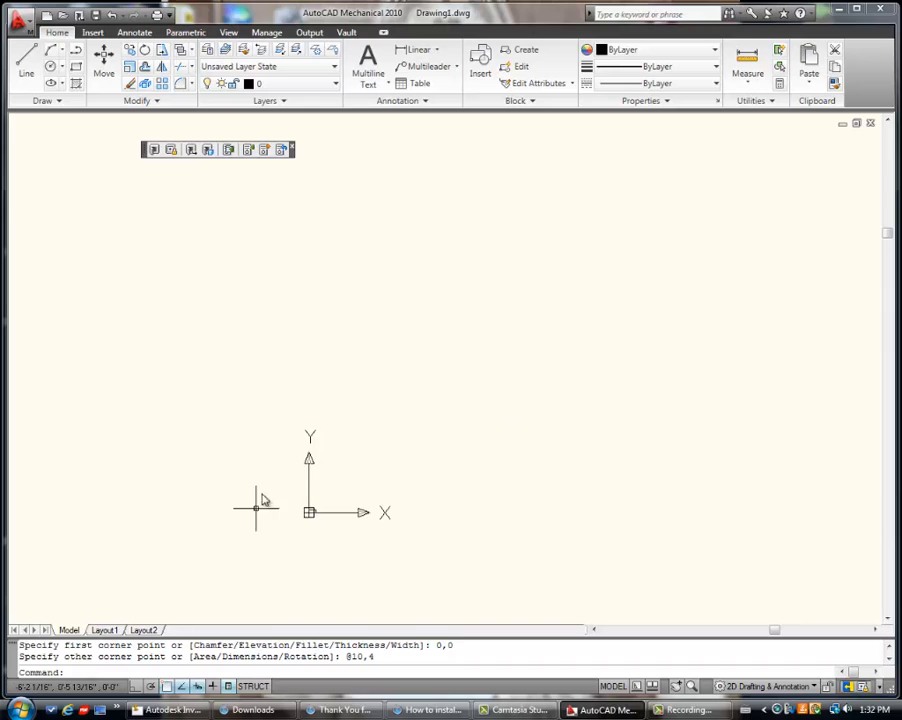
{"action": "scroll", "coordinate": [329, 527], "scroll_direction": "up", "scroll_amount": 8}
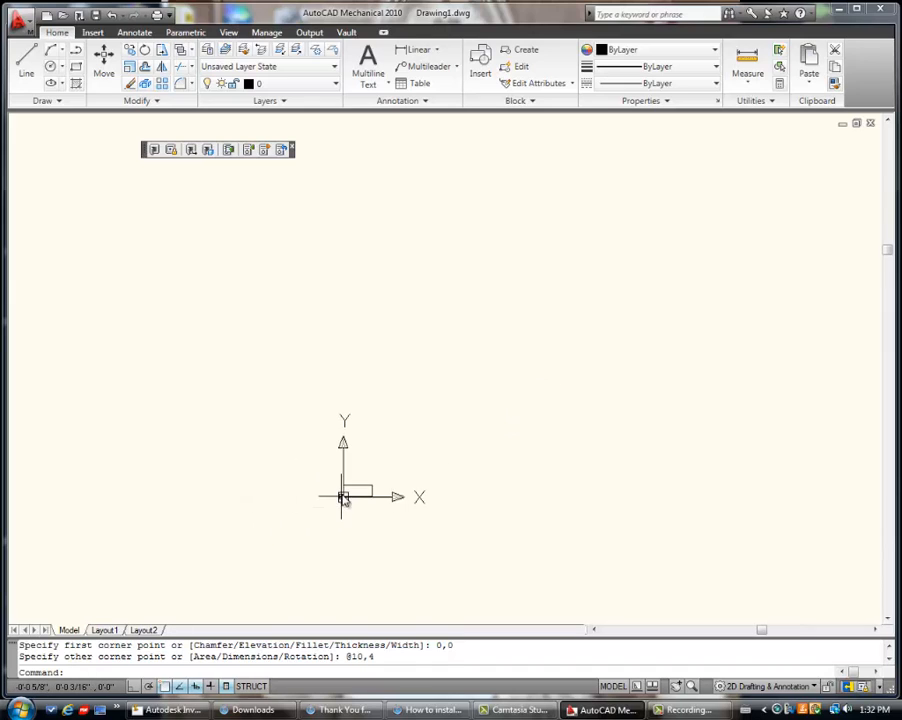
{"action": "scroll", "coordinate": [364, 518], "scroll_direction": "up", "scroll_amount": 8}
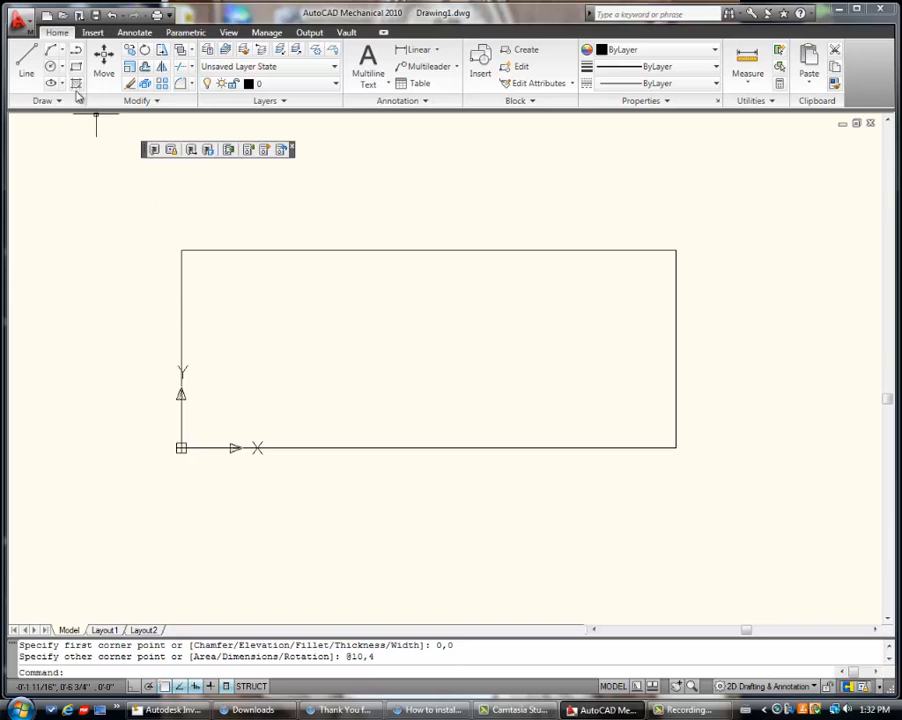
{"action": "left_click", "coordinate": [51, 67]}
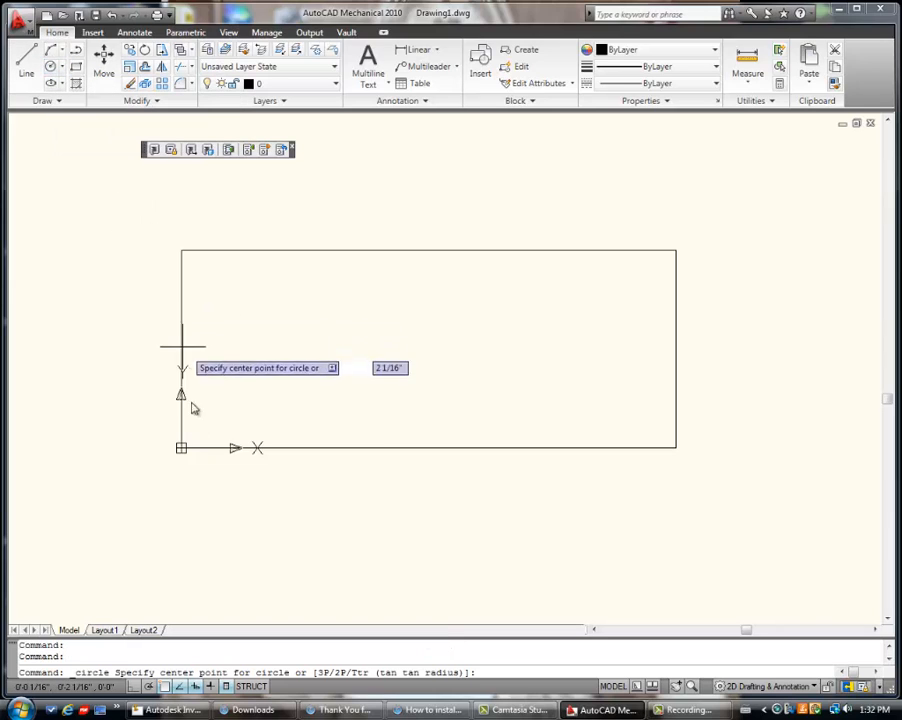
{"action": "left_click", "coordinate": [198, 435]}
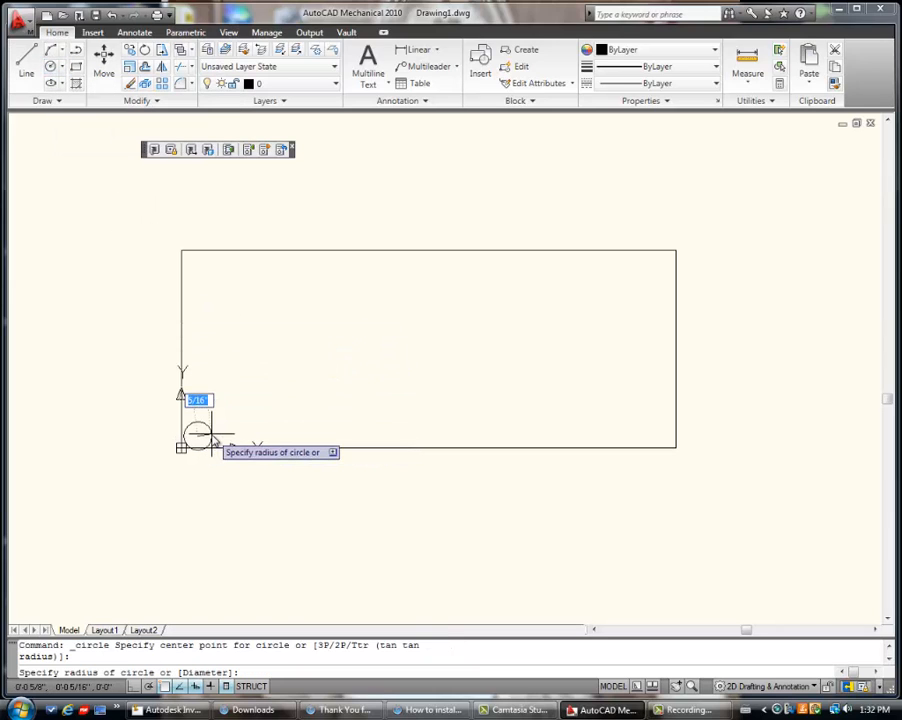
{"action": "left_click", "coordinate": [211, 437]}
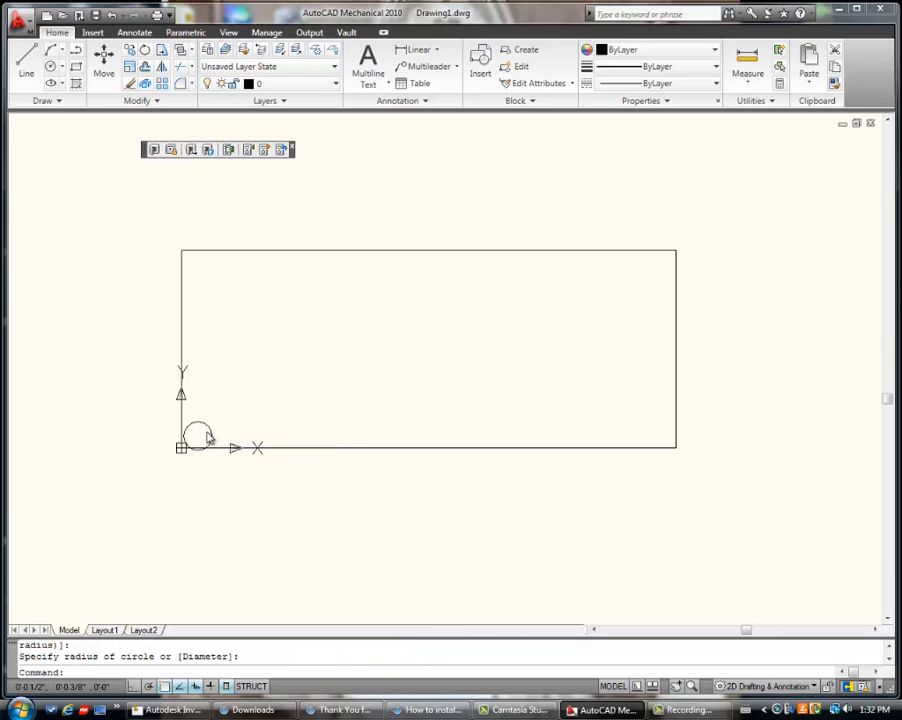
{"action": "key", "text": "ctrl+z"}
Draw a circle of radius .046 just inside the rectangle's corner at the origin.
{"action": "left_click", "coordinate": [50, 66]}
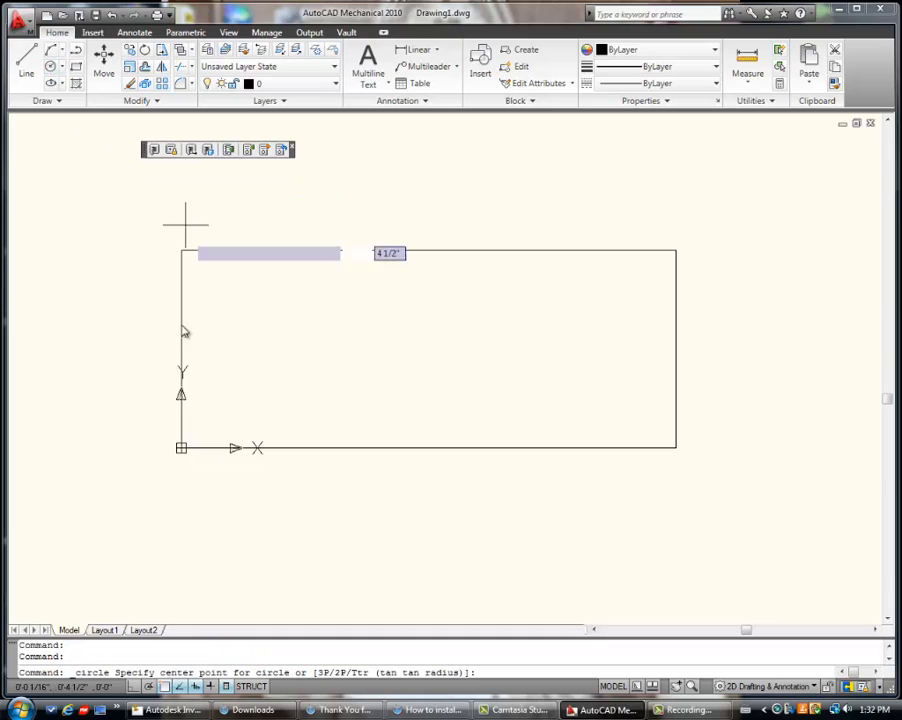
{"action": "scroll", "coordinate": [182, 420], "scroll_direction": "up", "scroll_amount": 5}
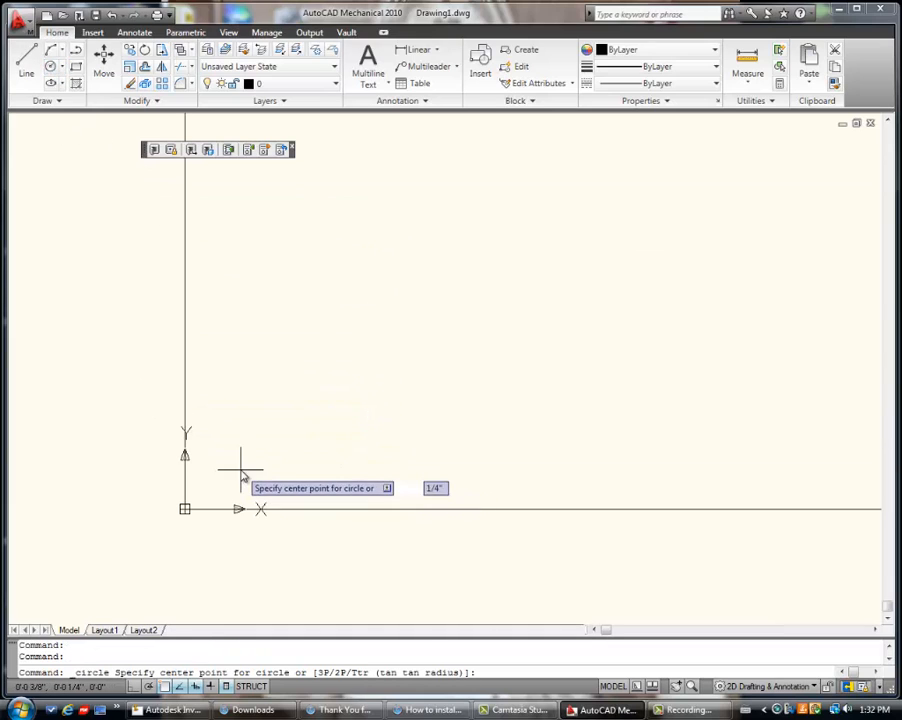
{"action": "left_click", "coordinate": [237, 464]}
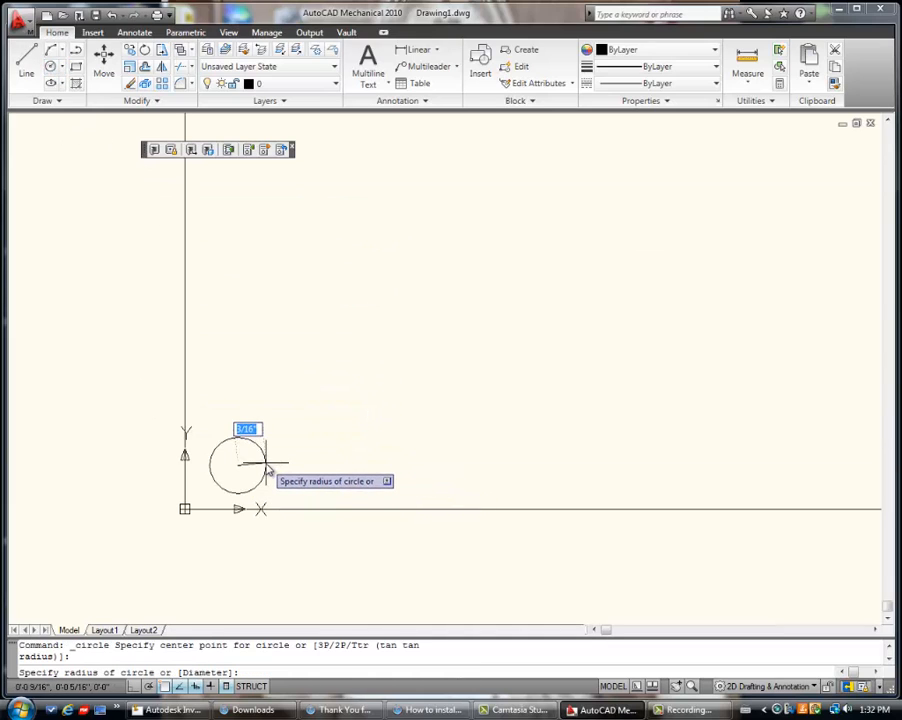
{"action": "key", "text": "BackSpace"}
{"action": "key", "text": "Return"}
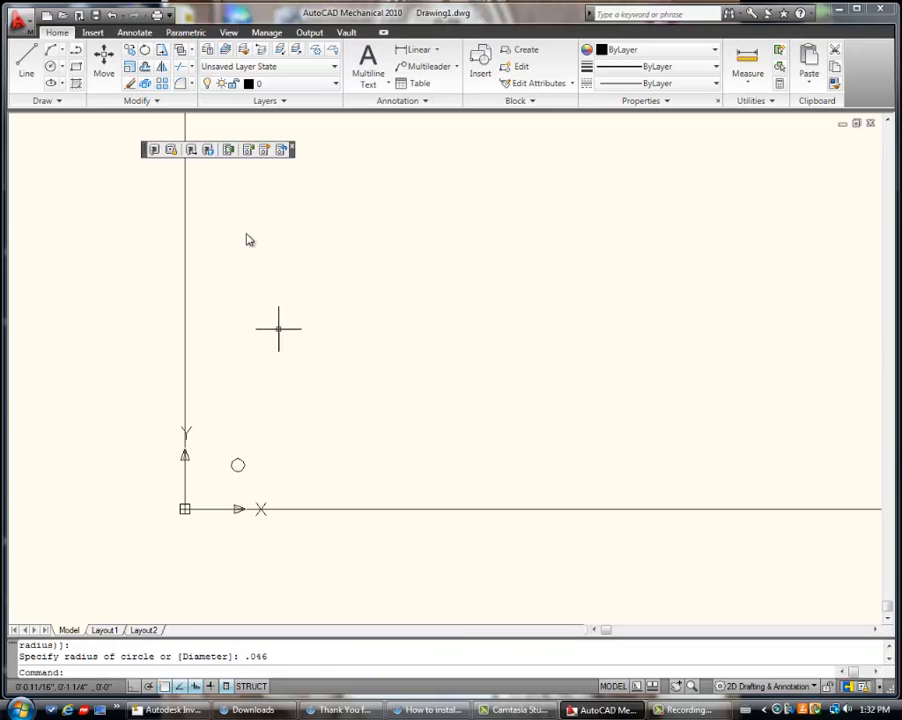
Create a rectangular array of the small circle with 2 rows, 5 columns and row and column offsets of .1875.
{"action": "left_click", "coordinate": [162, 83]}
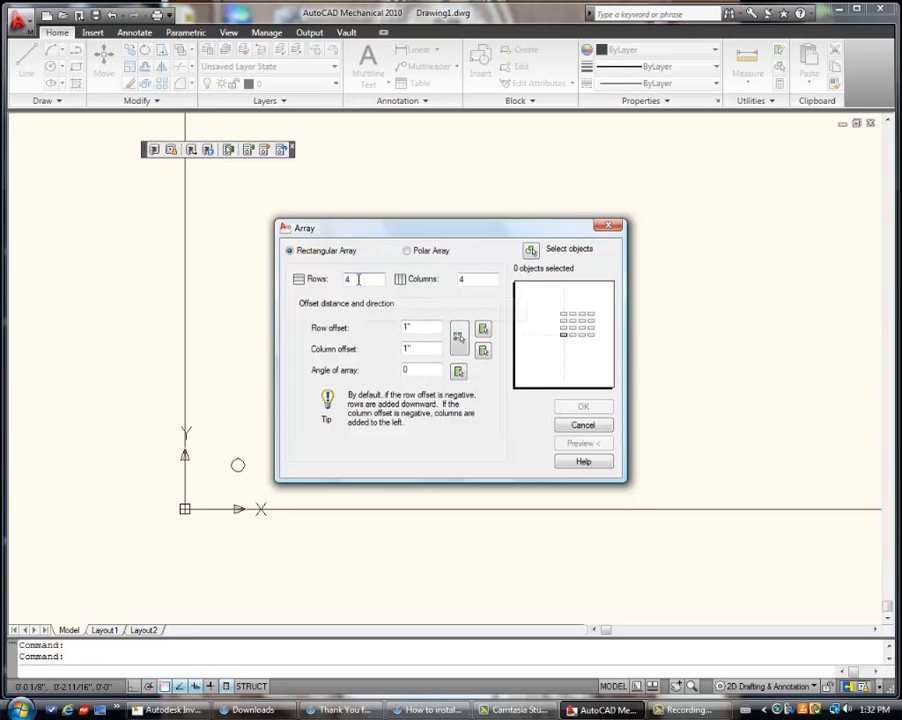
{"action": "left_click_drag", "start_coordinate": [358, 280], "coordinate": [323, 283]}
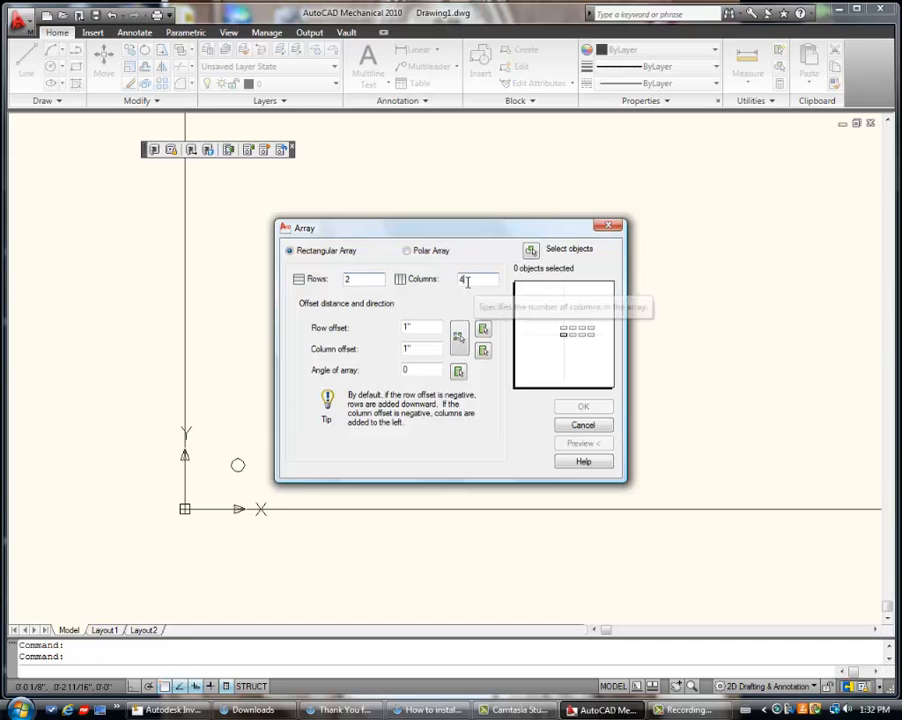
{"action": "left_click_drag", "start_coordinate": [470, 281], "coordinate": [414, 290]}
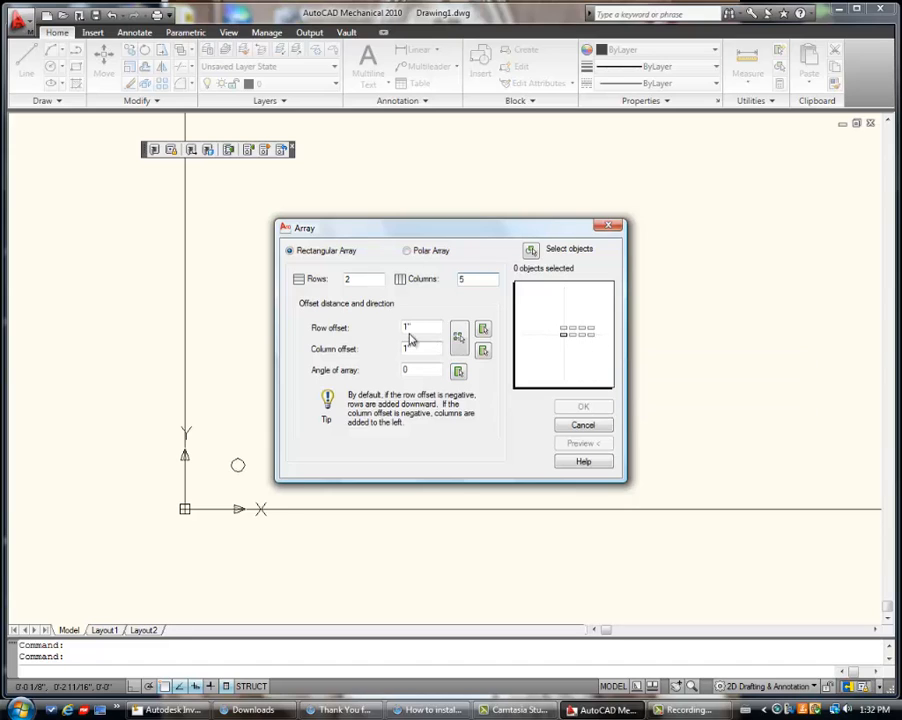
{"action": "left_click_drag", "start_coordinate": [410, 327], "coordinate": [392, 328]}
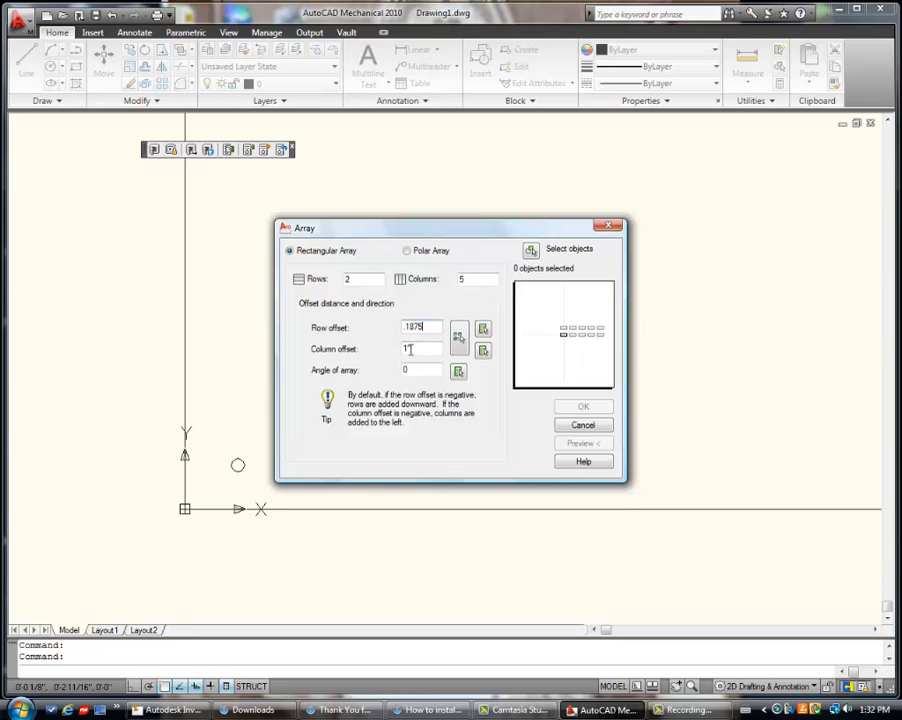
{"action": "type", "text": ".1875"}
{"action": "key", "text": "Tab"}
{"action": "left_click", "coordinate": [530, 251]}
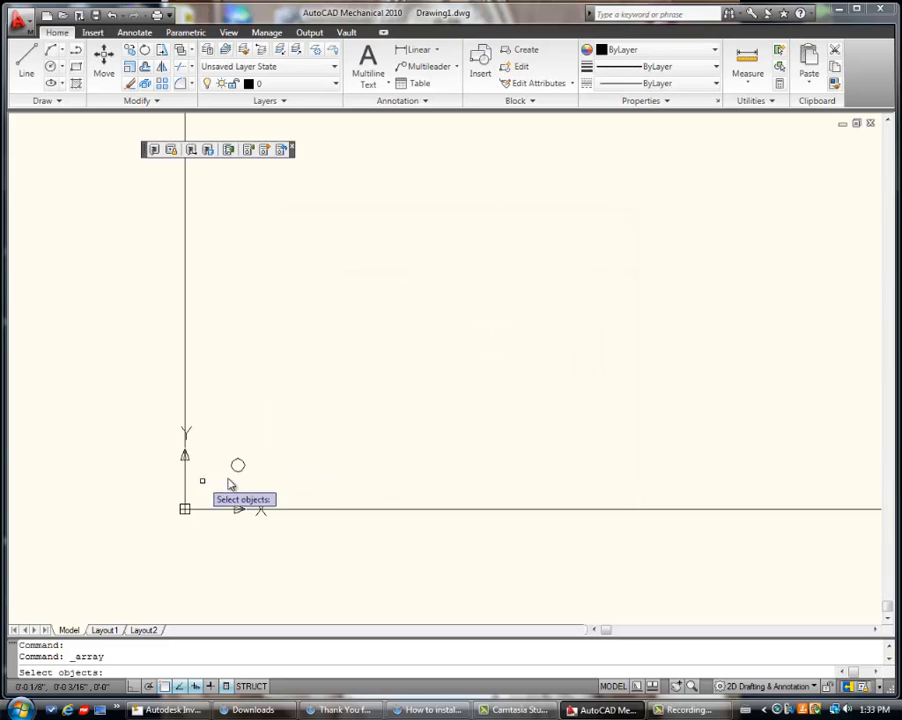
{"action": "left_click", "coordinate": [241, 467]}
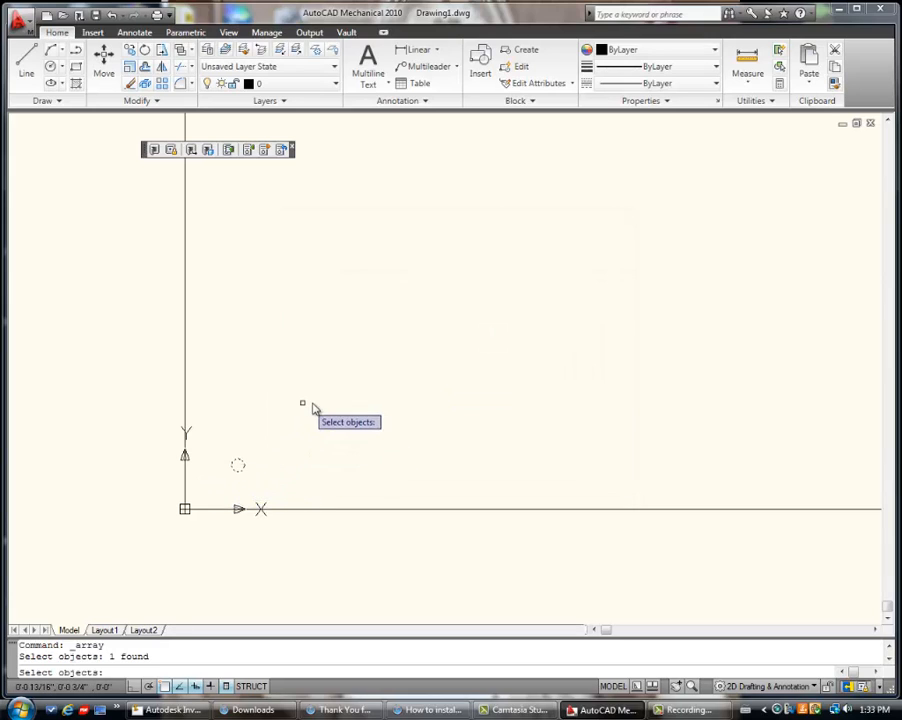
{"action": "key", "text": "Return"}
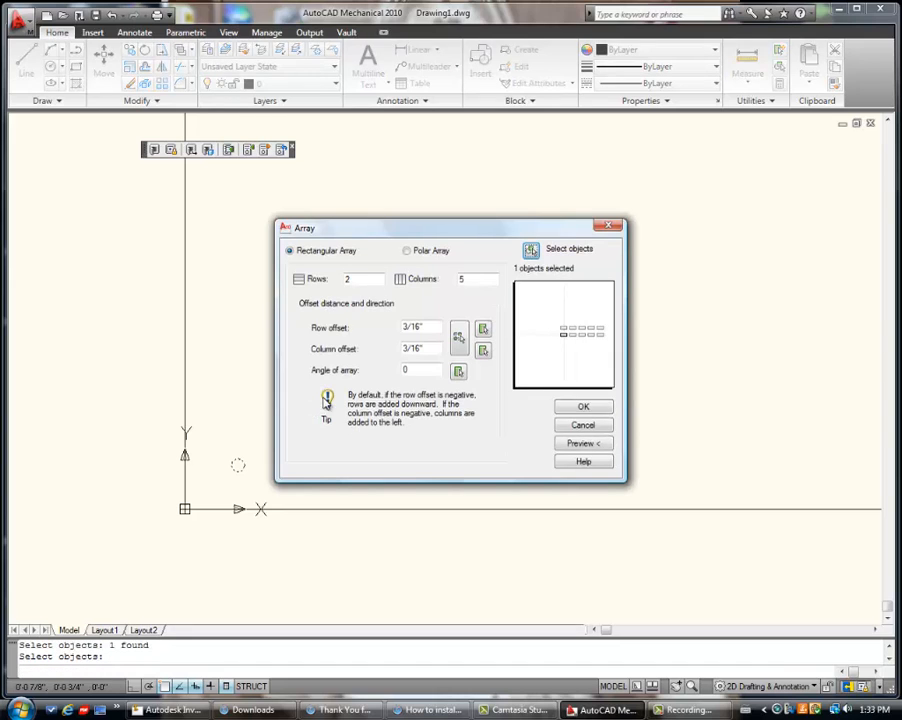
{"action": "left_click", "coordinate": [583, 407]}
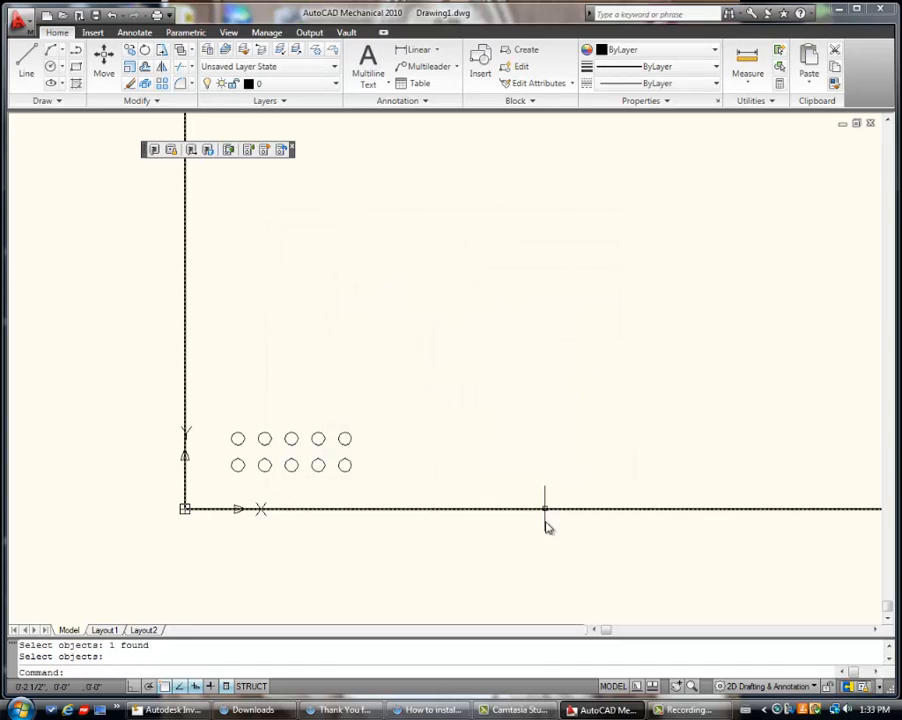
Try arraying the ten circles in 3 rows and 8 columns at 3/16" offsets, and undo that array.
{"action": "left_click", "coordinate": [366, 485]}
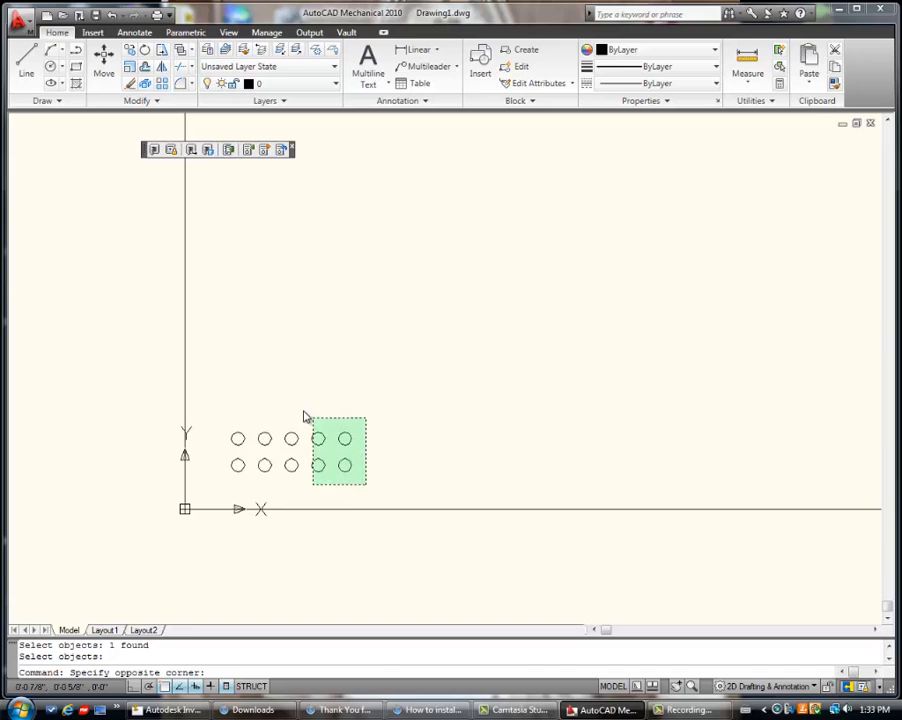
{"action": "left_click", "coordinate": [212, 408]}
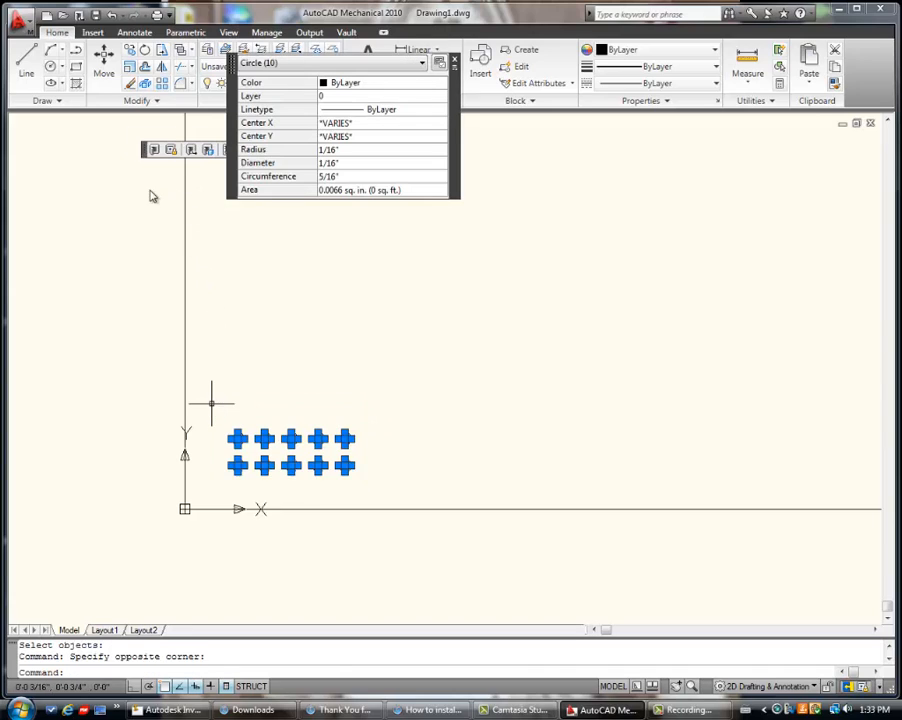
{"action": "left_click", "coordinate": [161, 85]}
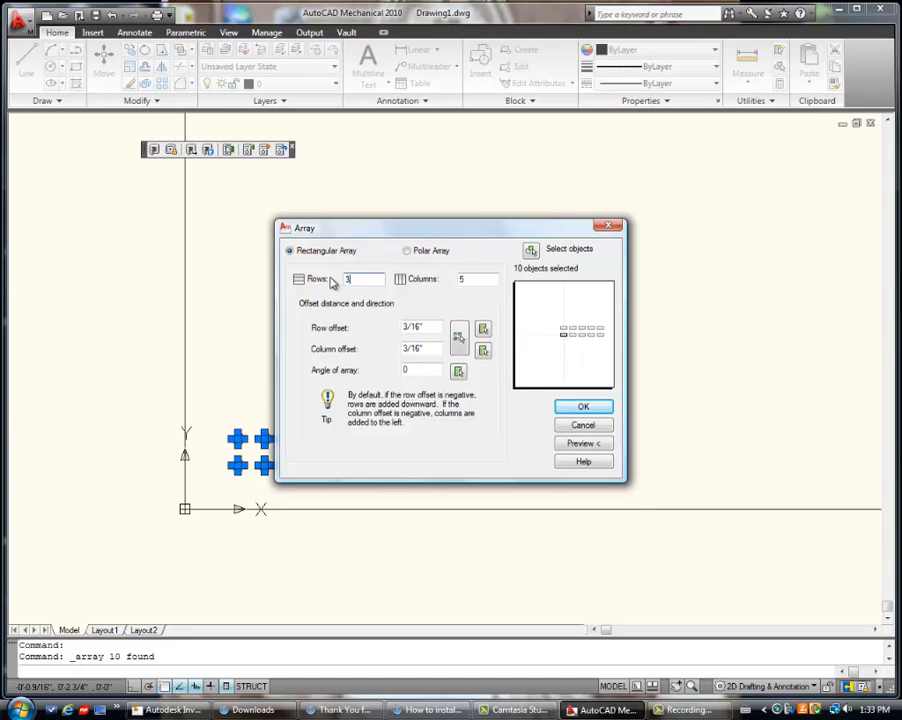
{"action": "double_click", "coordinate": [459, 279]}
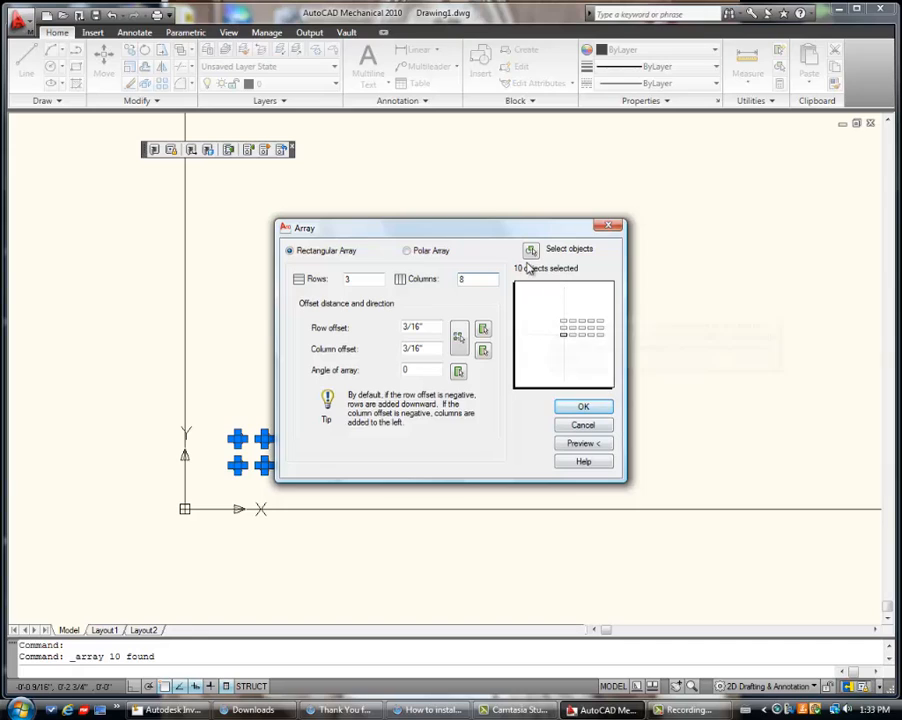
{"action": "left_click", "coordinate": [584, 407]}
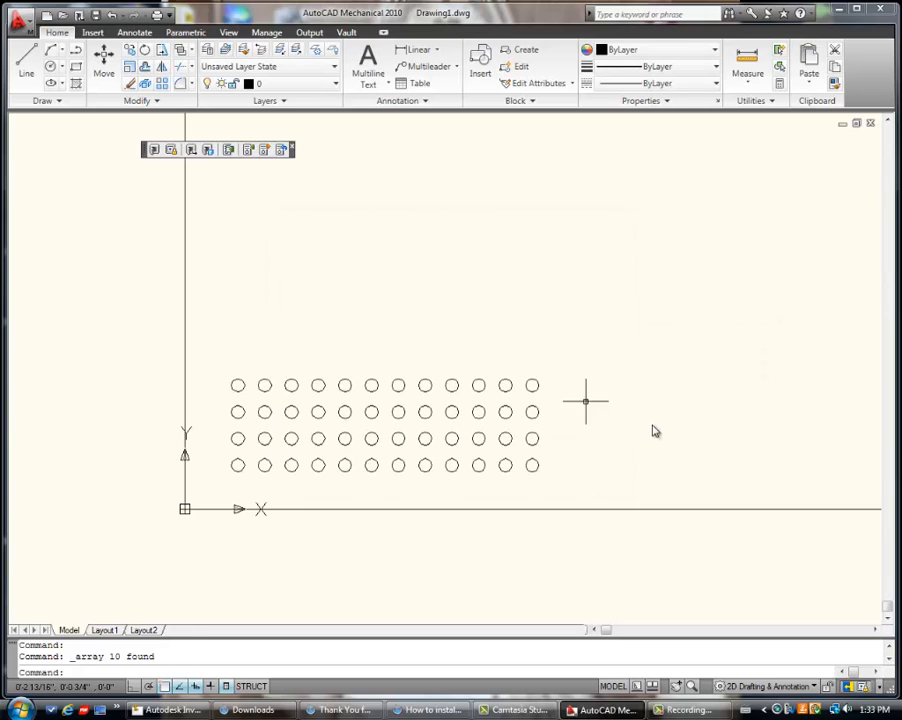
{"action": "key", "text": "ctrl+z"}
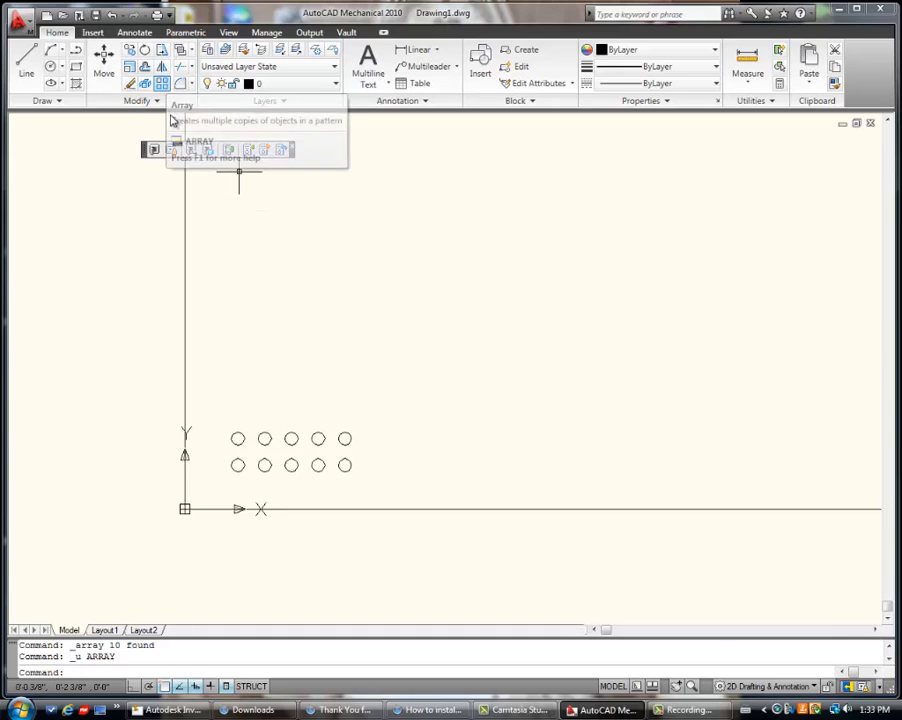
Array the ten-circle group in 3 rows and 8 columns, with row and column offsets wide enough to separate the groups.
{"action": "left_click", "coordinate": [381, 483]}
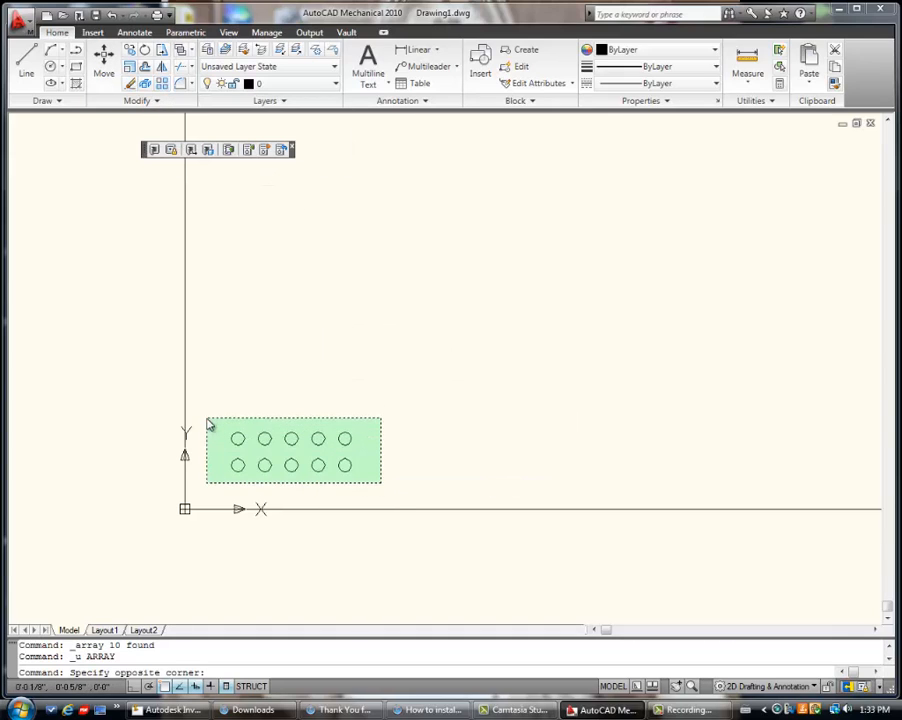
{"action": "left_click", "coordinate": [211, 413]}
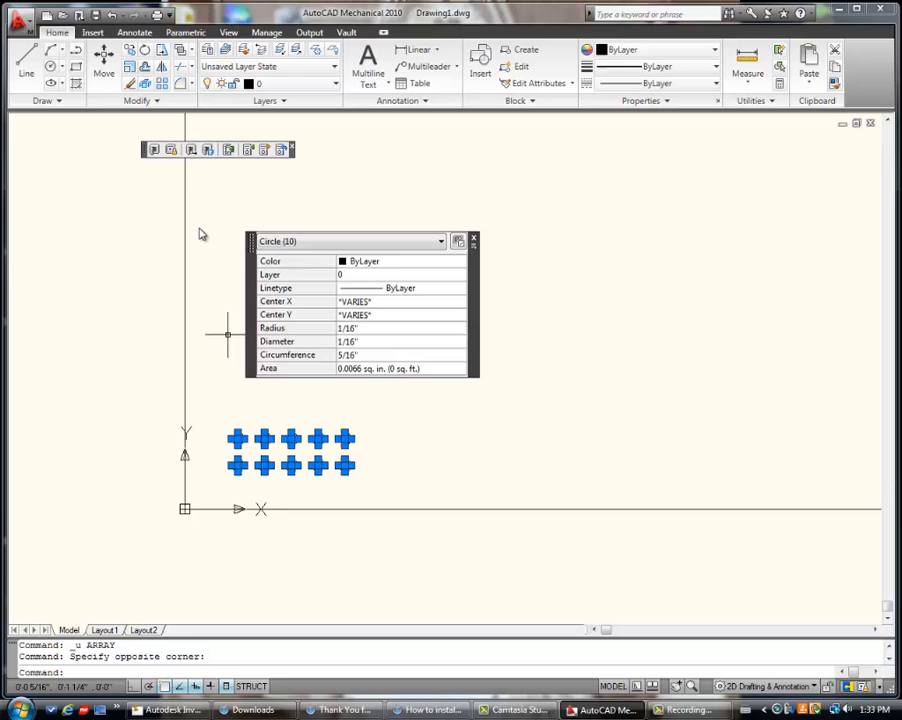
{"action": "left_click", "coordinate": [162, 84]}
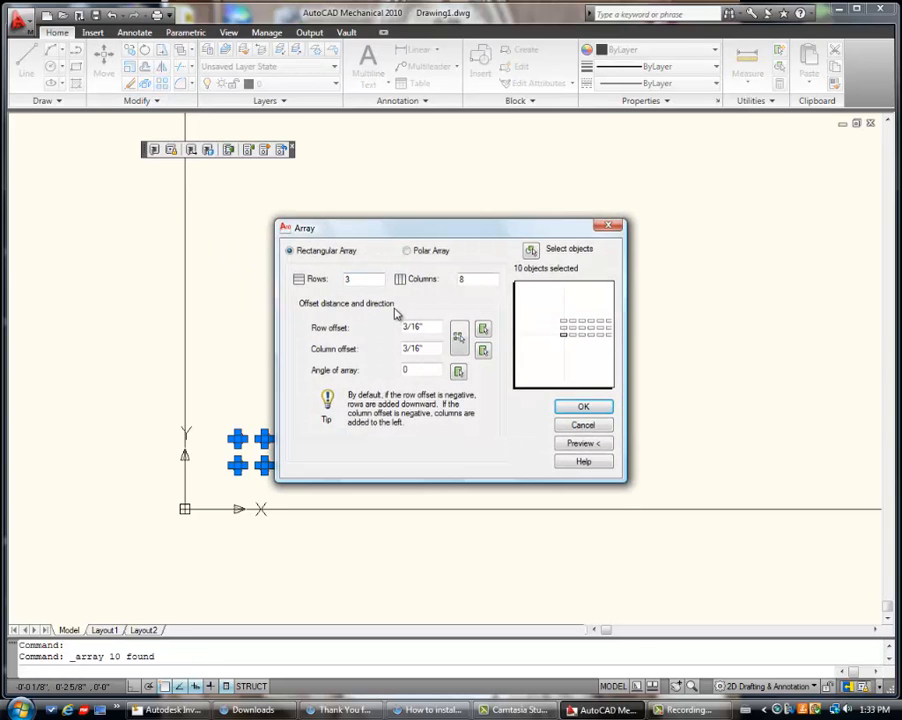
{"action": "left_click_drag", "start_coordinate": [428, 330], "coordinate": [370, 321]}
{"action": "key", "text": "Tab"}
{"action": "left_click", "coordinate": [596, 410]}
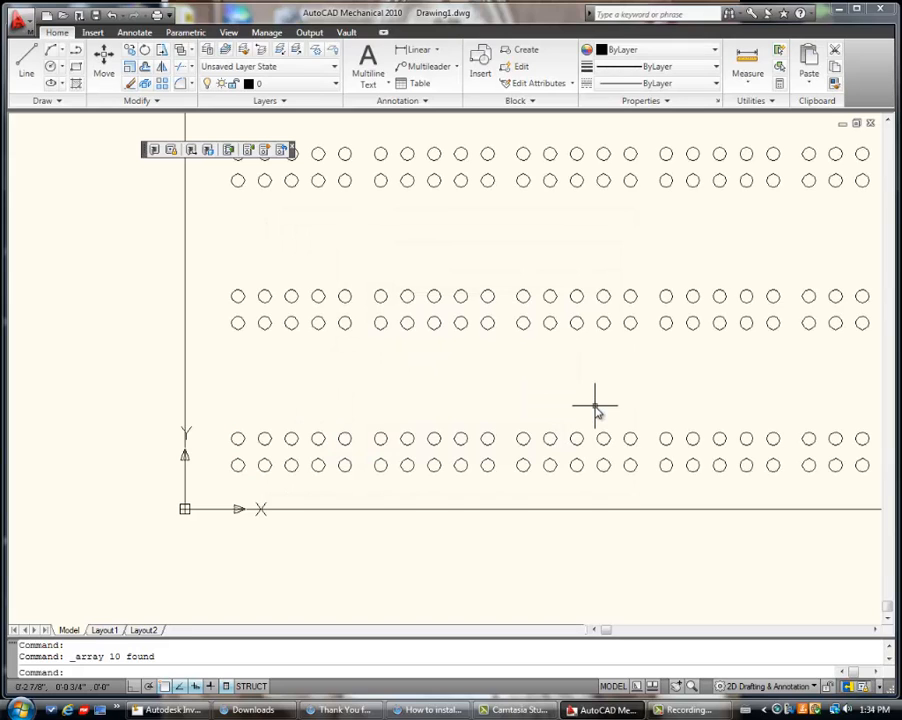
Move all the arrayed circles about 7/8" horizontally toward the plate's right edge.
{"action": "scroll", "coordinate": [570, 369], "scroll_direction": "down", "scroll_amount": 4}
{"action": "middle_click_drag", "start_coordinate": [674, 345], "coordinate": [459, 328]}
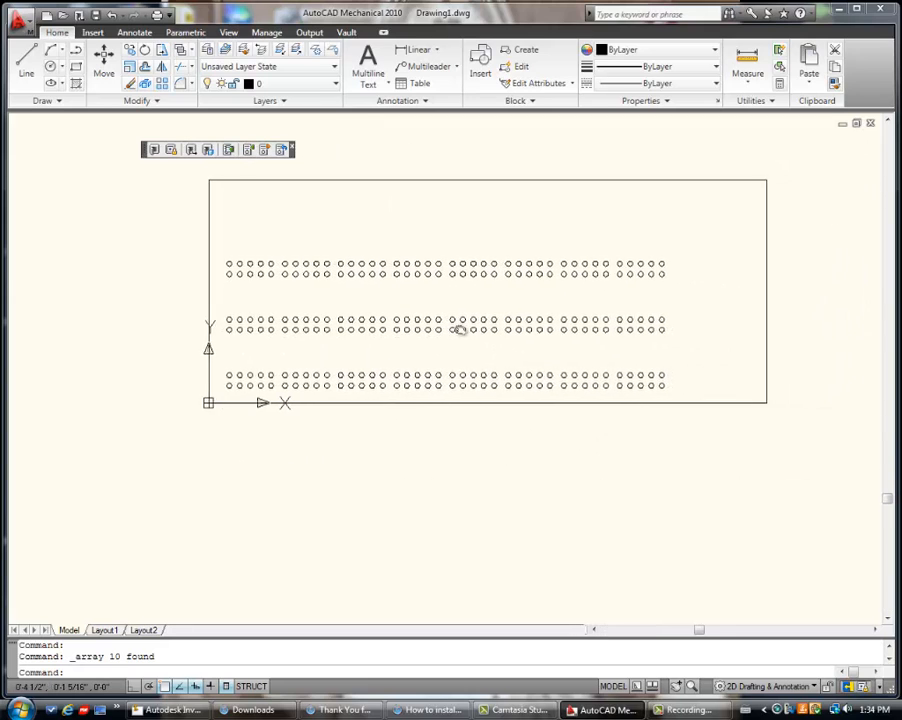
{"action": "left_click", "coordinate": [676, 392]}
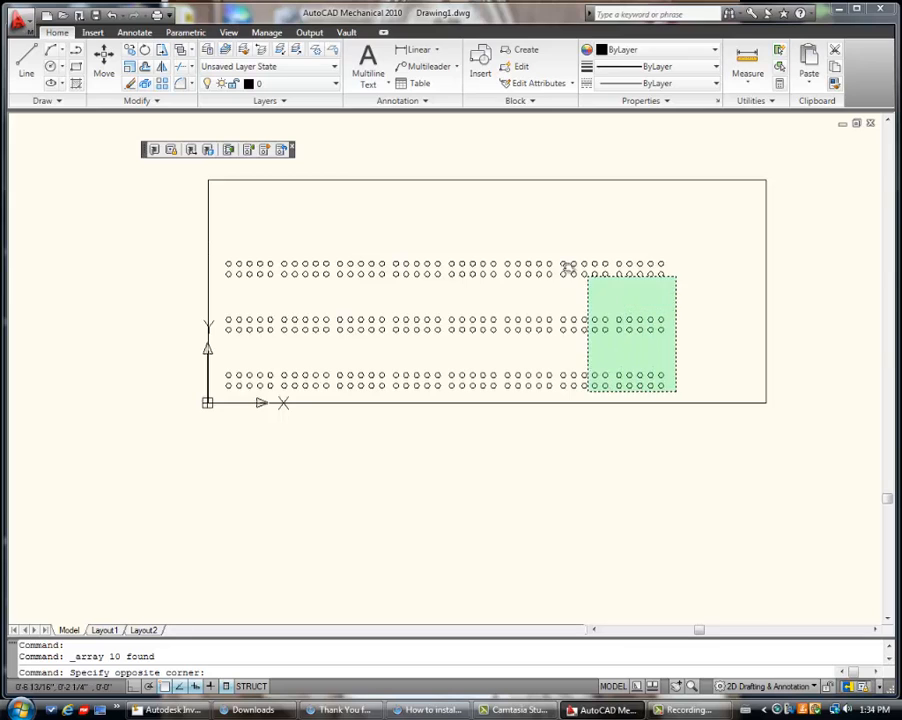
{"action": "left_click", "coordinate": [217, 240]}
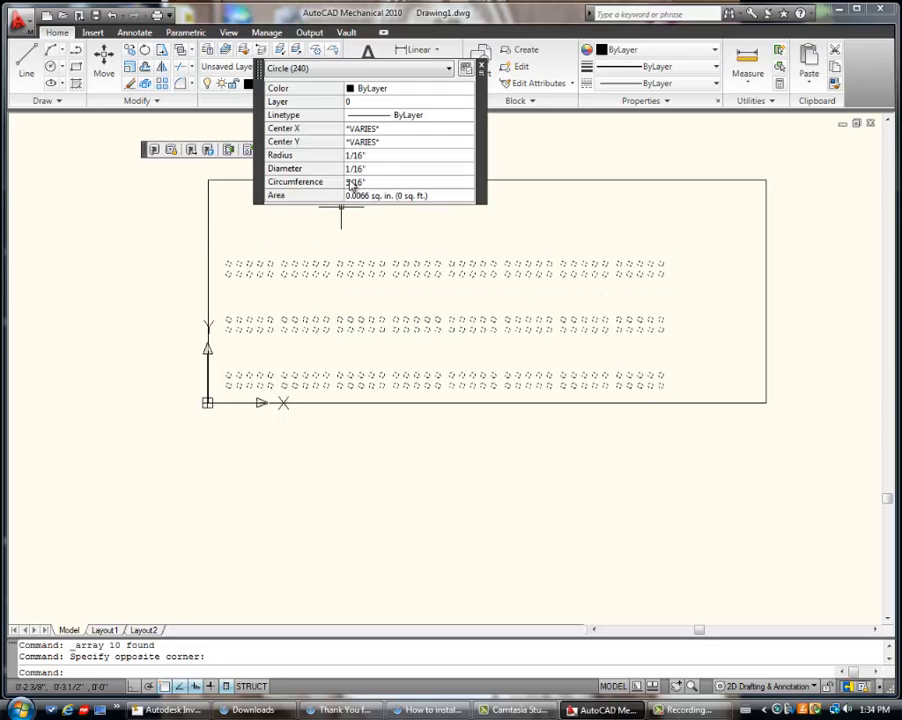
{"action": "left_click", "coordinate": [104, 68]}
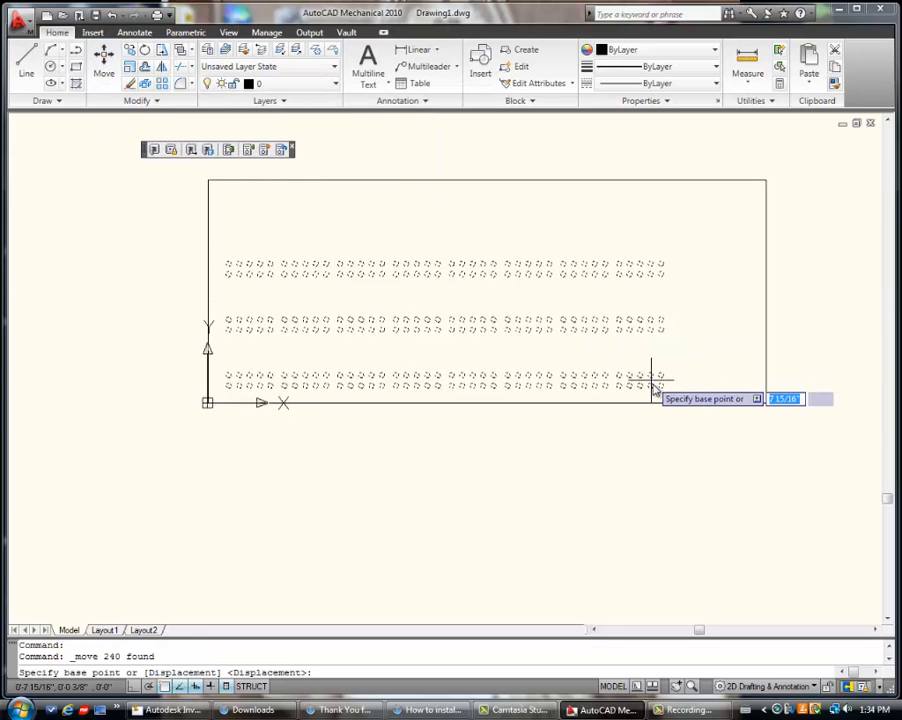
{"action": "left_click", "coordinate": [661, 388]}
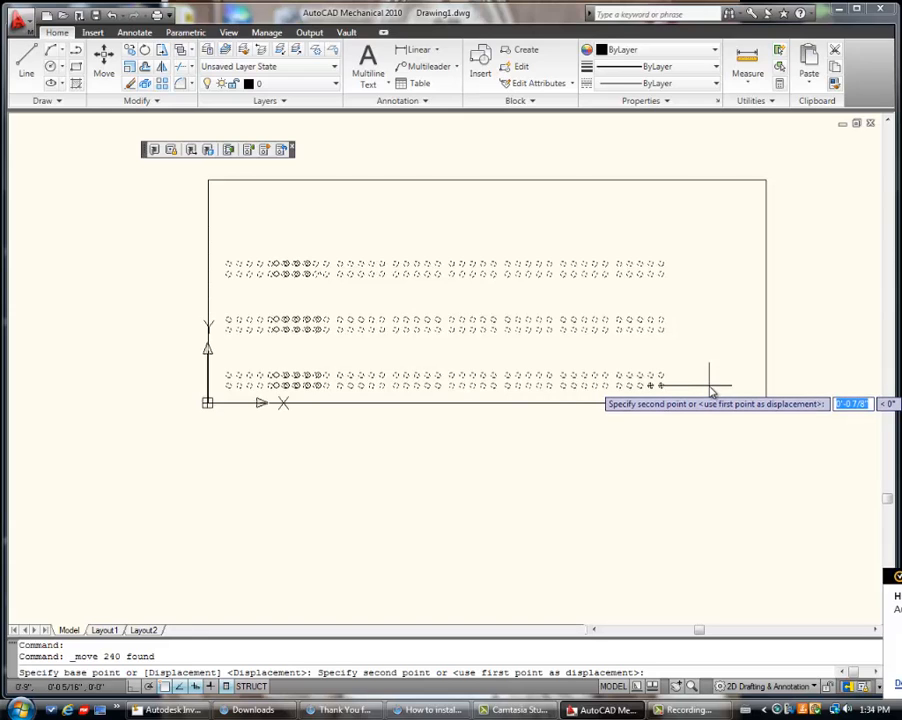
{"action": "left_click", "coordinate": [710, 387]}
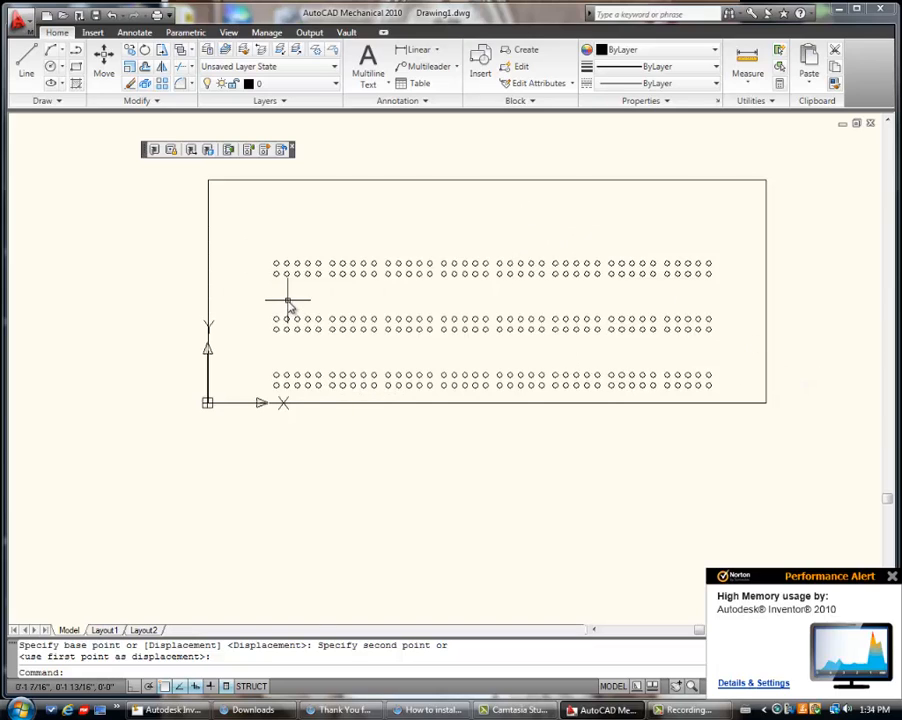
Erase the last two ten-circle groups at the right end of the upper row.
{"action": "left_click", "coordinate": [728, 281]}
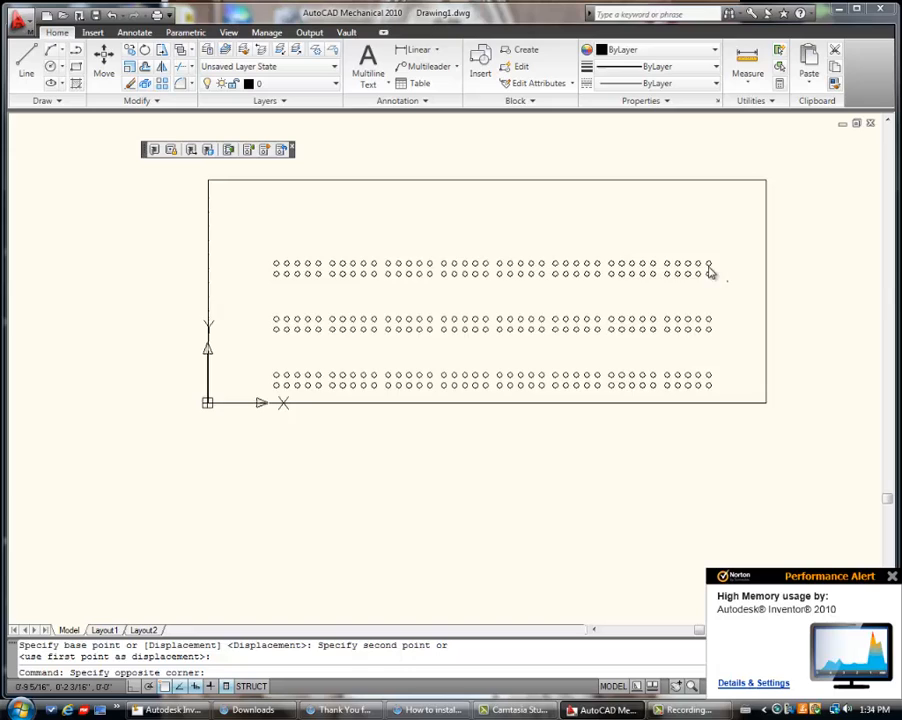
{"action": "left_click", "coordinate": [605, 262]}
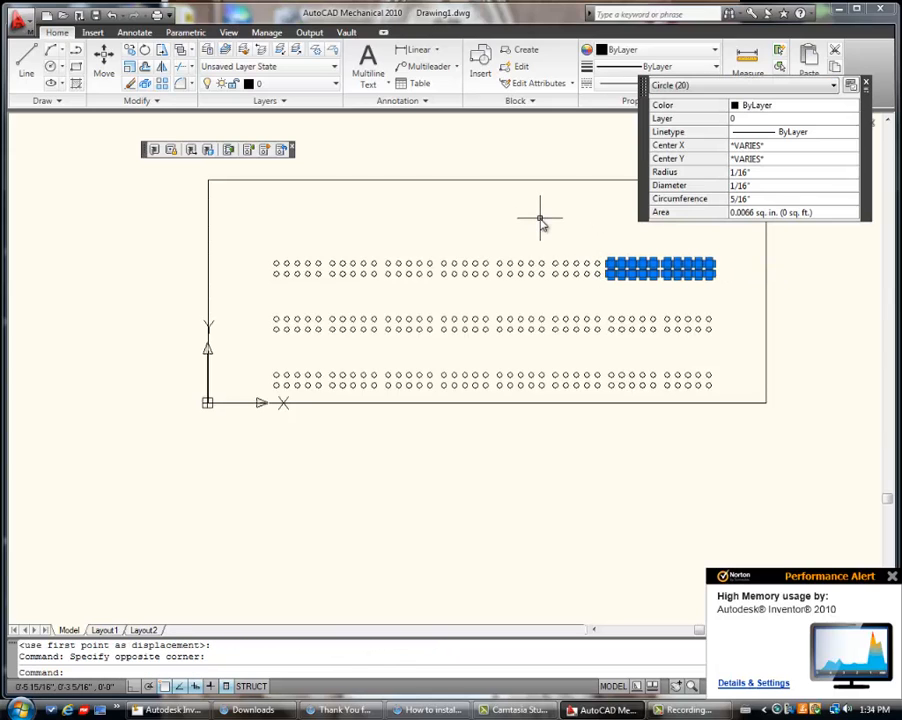
{"action": "key", "text": "Delete"}
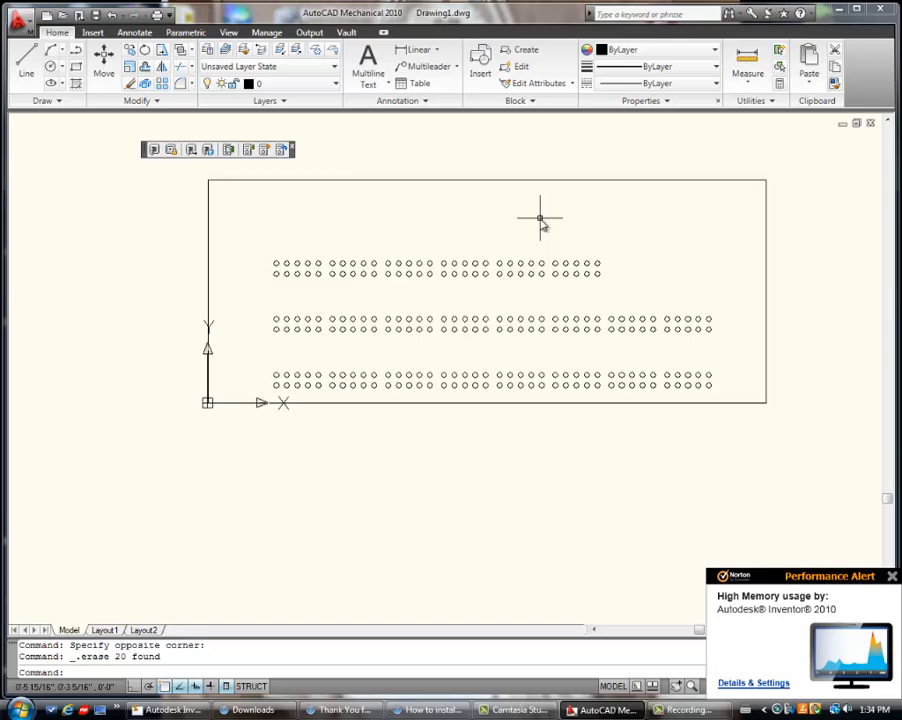
Copy the last lower circle of the upper row and paste it just past the row's end, at about 7 3/16", 2 3/8".
{"action": "left_click", "coordinate": [598, 273]}
{"action": "right_click", "coordinate": [636, 278]}
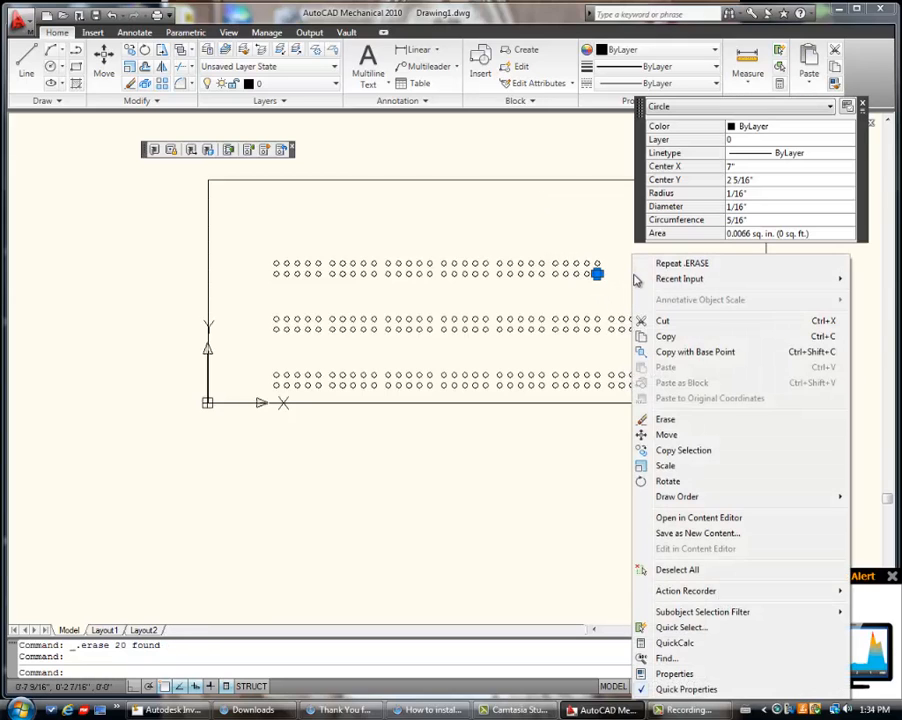
{"action": "left_click", "coordinate": [665, 337]}
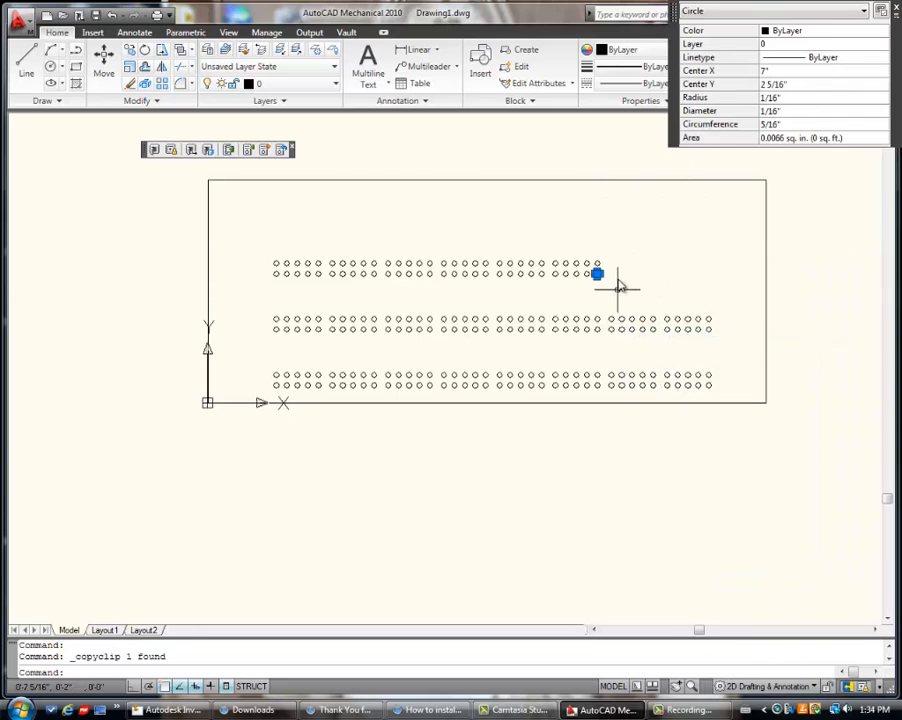
{"action": "right_click", "coordinate": [638, 276]}
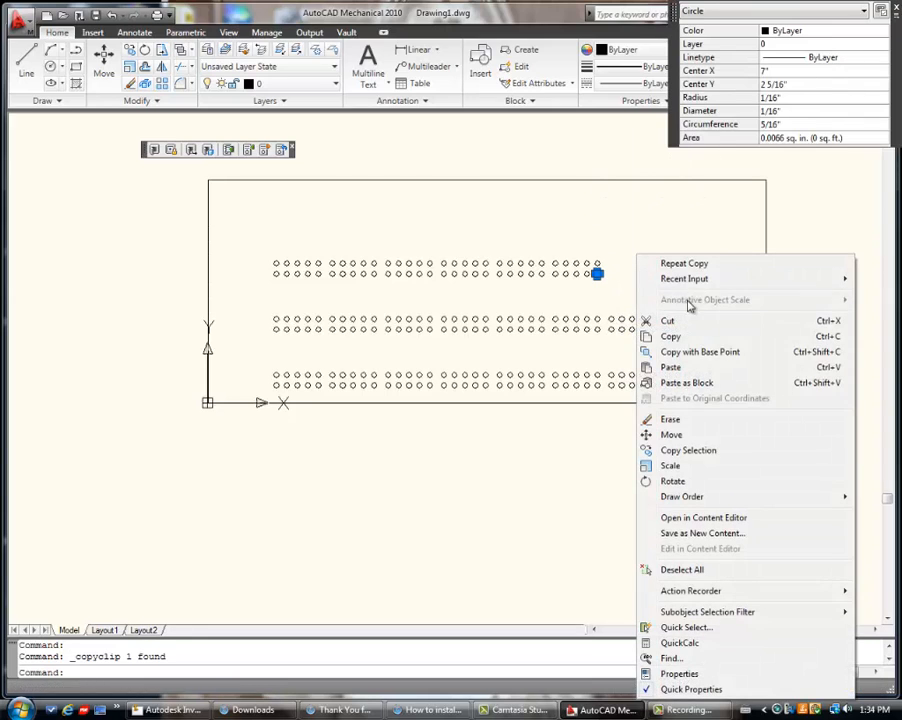
{"action": "left_click", "coordinate": [677, 367]}
{"action": "scroll", "coordinate": [630, 279], "scroll_direction": "up", "scroll_amount": 3}
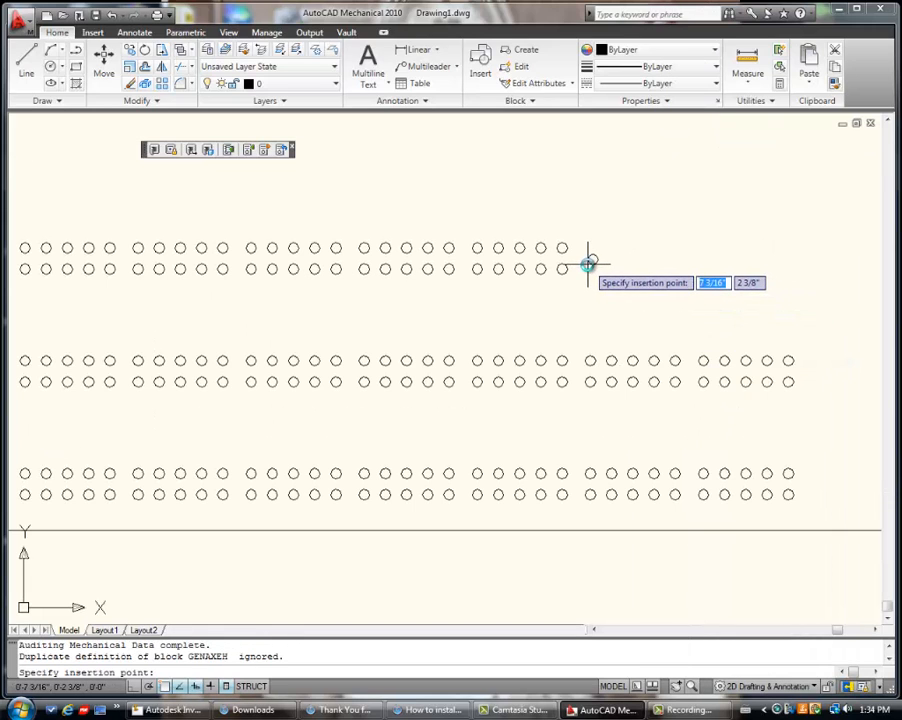
{"action": "left_click", "coordinate": [588, 259]}
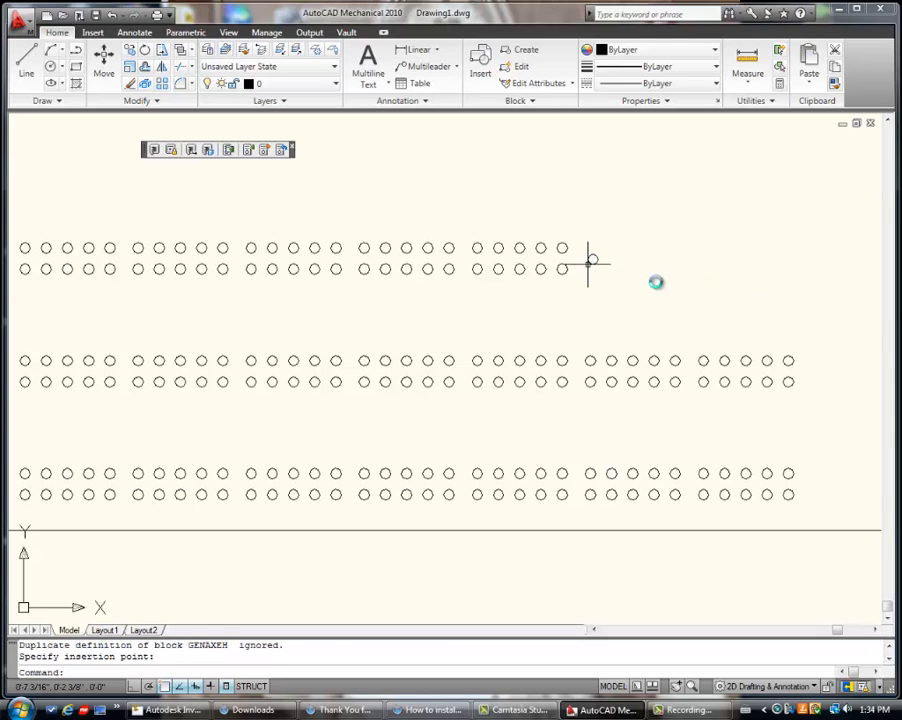
Copy the first four circles of the bottom row's first group and paste them between that group and the left edge, at about 9/16", 1/4".
{"action": "scroll", "coordinate": [700, 292], "scroll_direction": "down", "scroll_amount": 5}
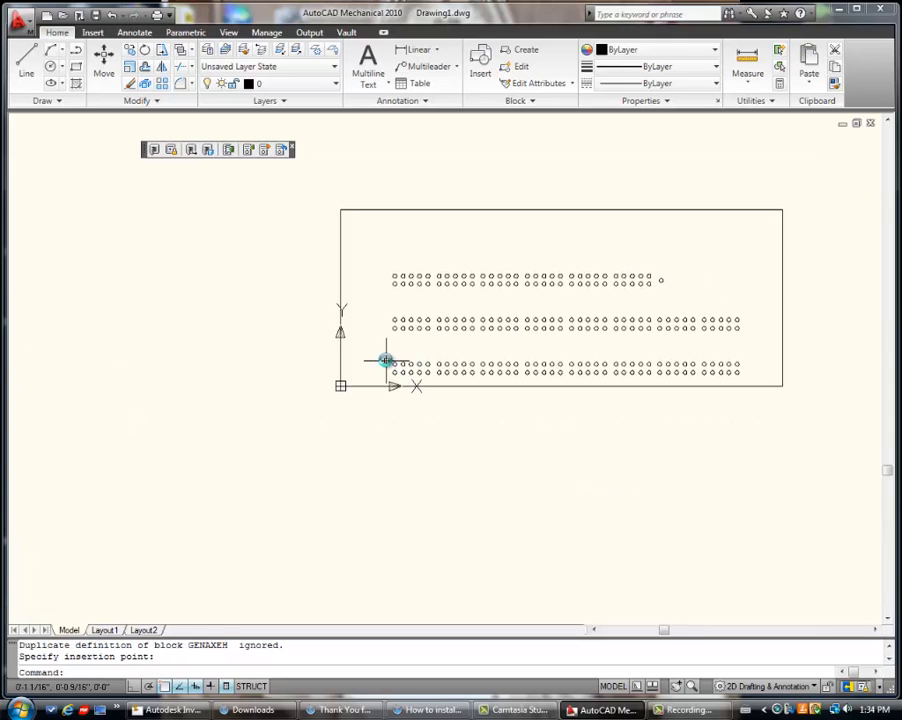
{"action": "middle_click_drag", "start_coordinate": [388, 363], "coordinate": [424, 287]}
{"action": "scroll", "coordinate": [430, 292], "scroll_direction": "up", "scroll_amount": 2}
{"action": "scroll", "coordinate": [430, 292], "scroll_direction": "up", "scroll_amount": 2}
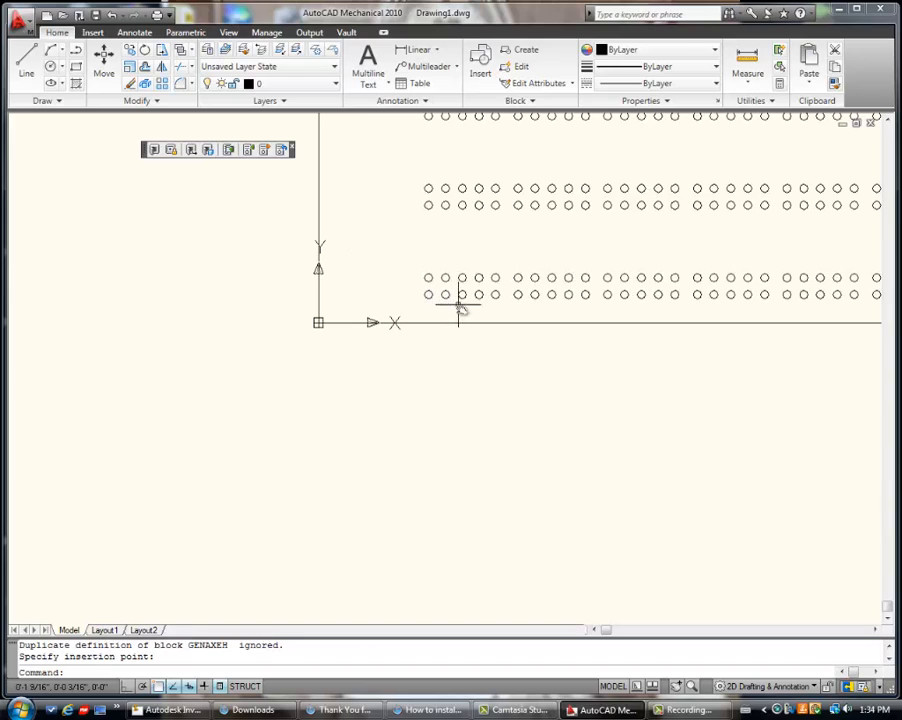
{"action": "left_click", "coordinate": [453, 303]}
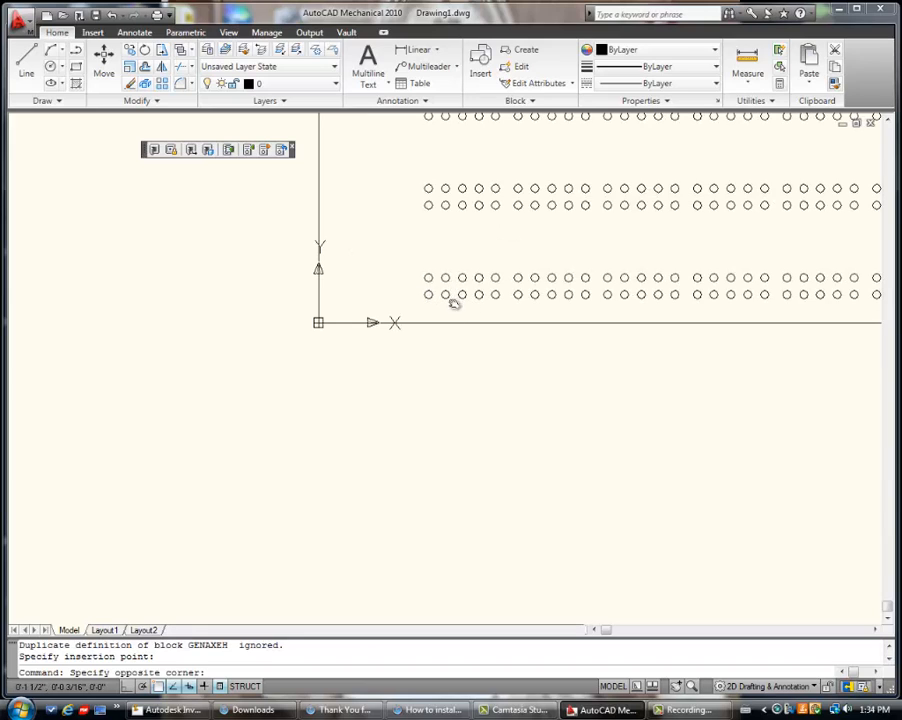
{"action": "left_click", "coordinate": [419, 263]}
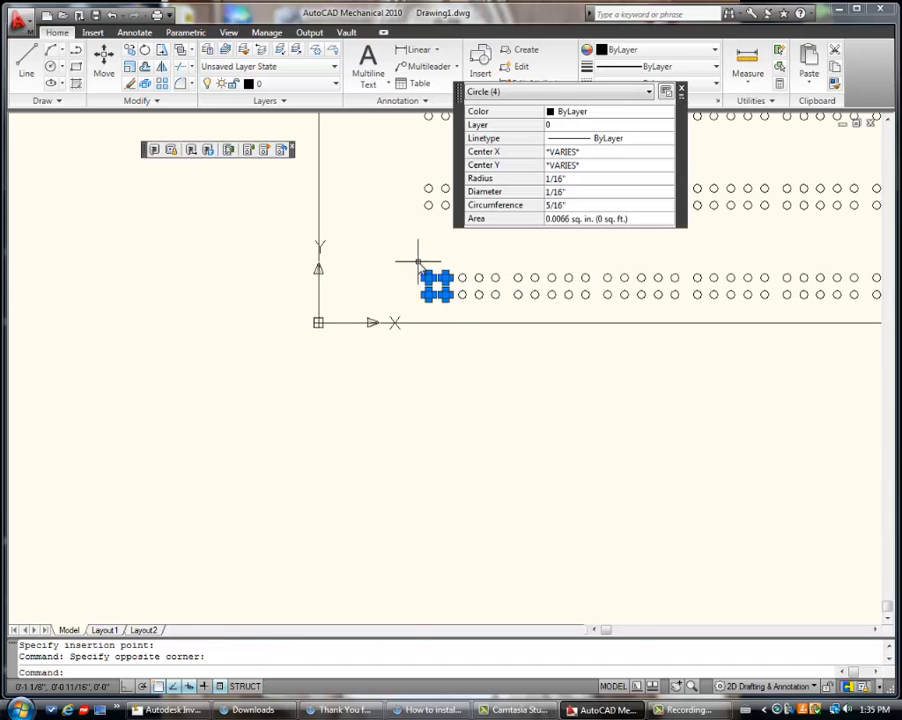
{"action": "right_click", "coordinate": [419, 263]}
{"action": "left_click", "coordinate": [451, 280]}
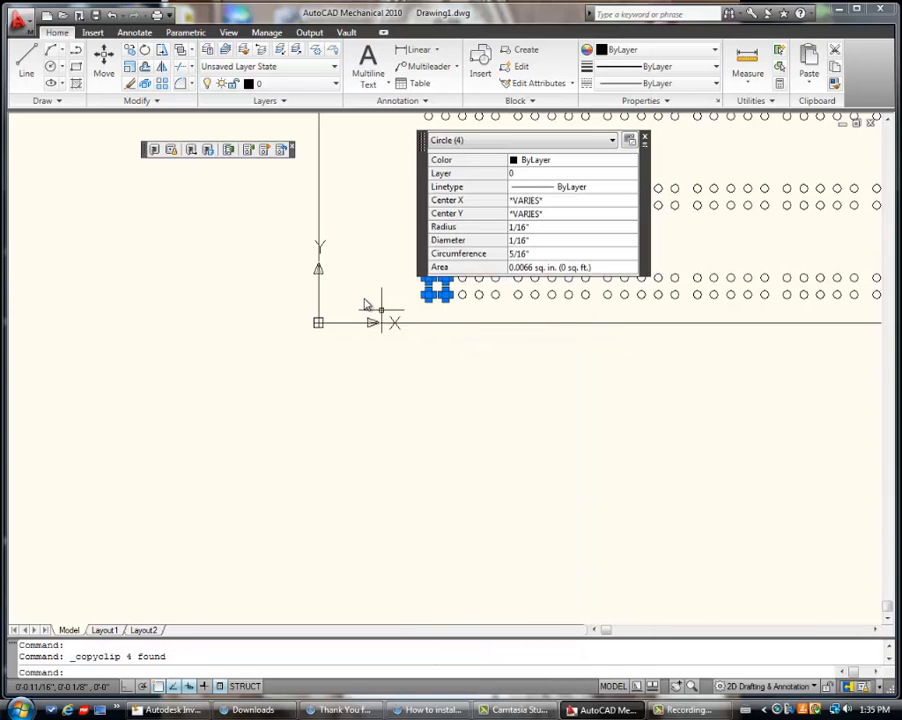
{"action": "right_click", "coordinate": [380, 298]}
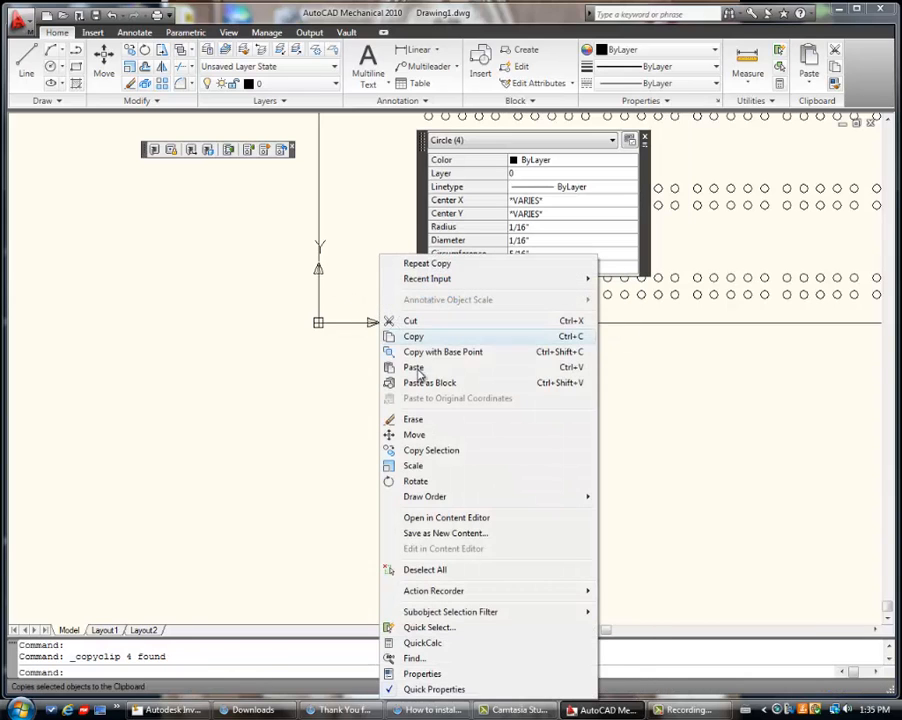
{"action": "left_click", "coordinate": [413, 368]}
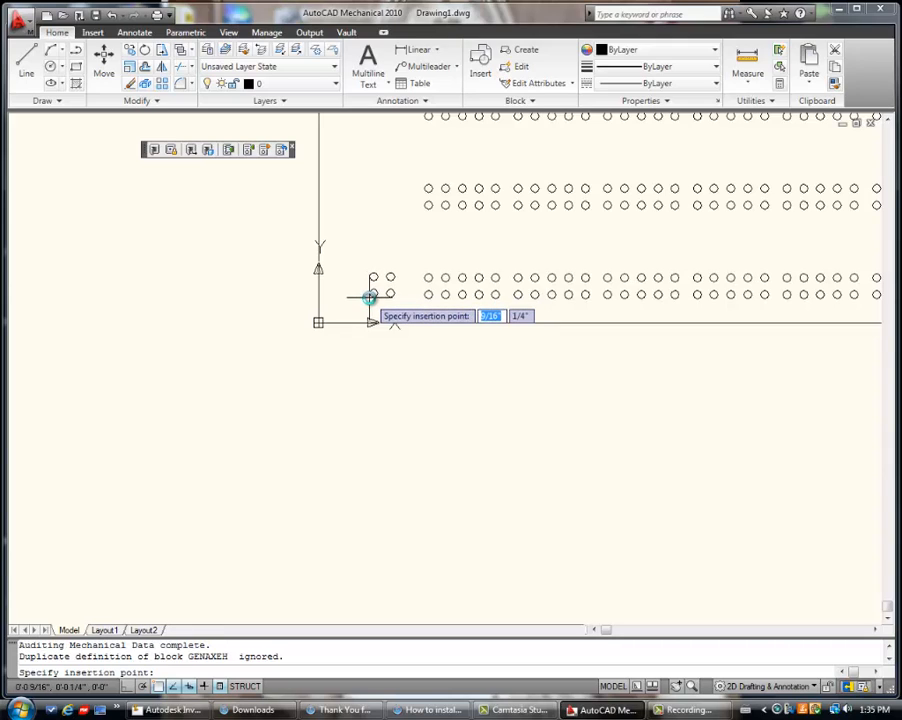
{"action": "scroll", "coordinate": [369, 298], "scroll_direction": "up", "scroll_amount": 3}
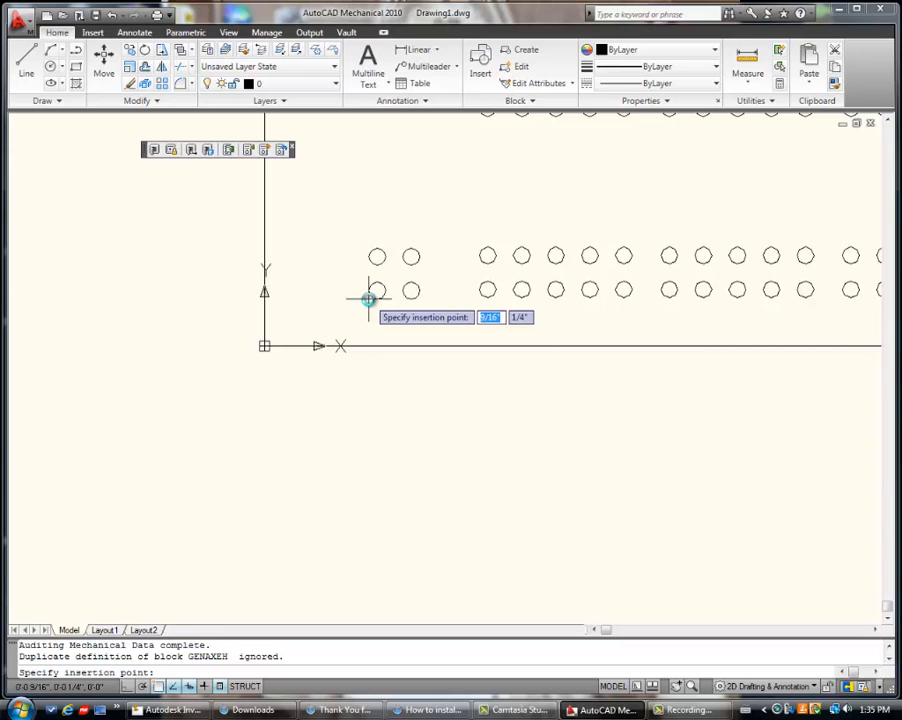
{"action": "left_click", "coordinate": [369, 298]}
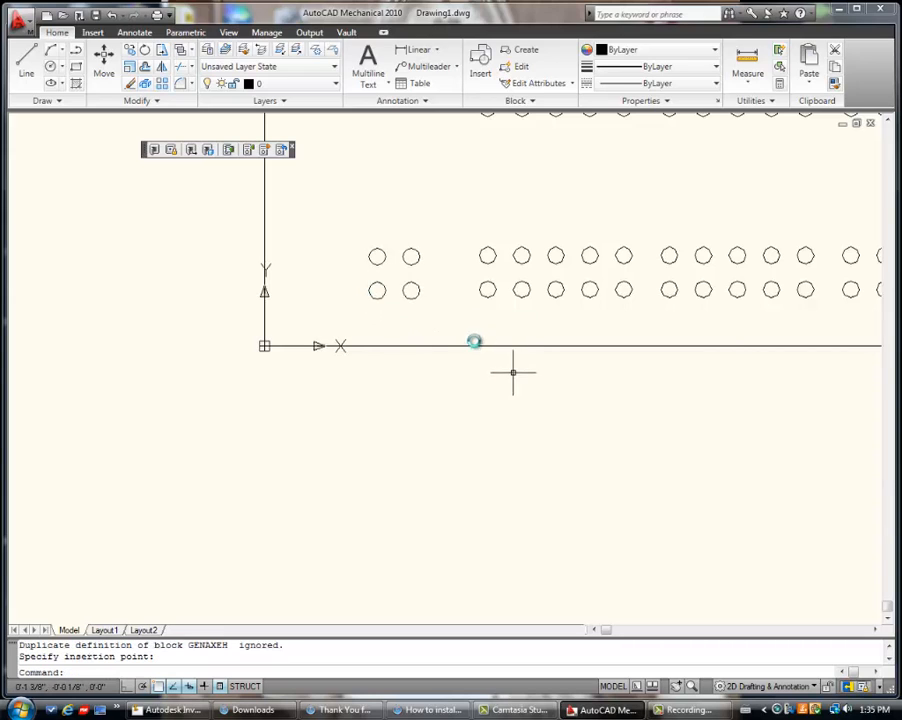
{"action": "scroll", "coordinate": [470, 336], "scroll_direction": "down", "scroll_amount": 5}
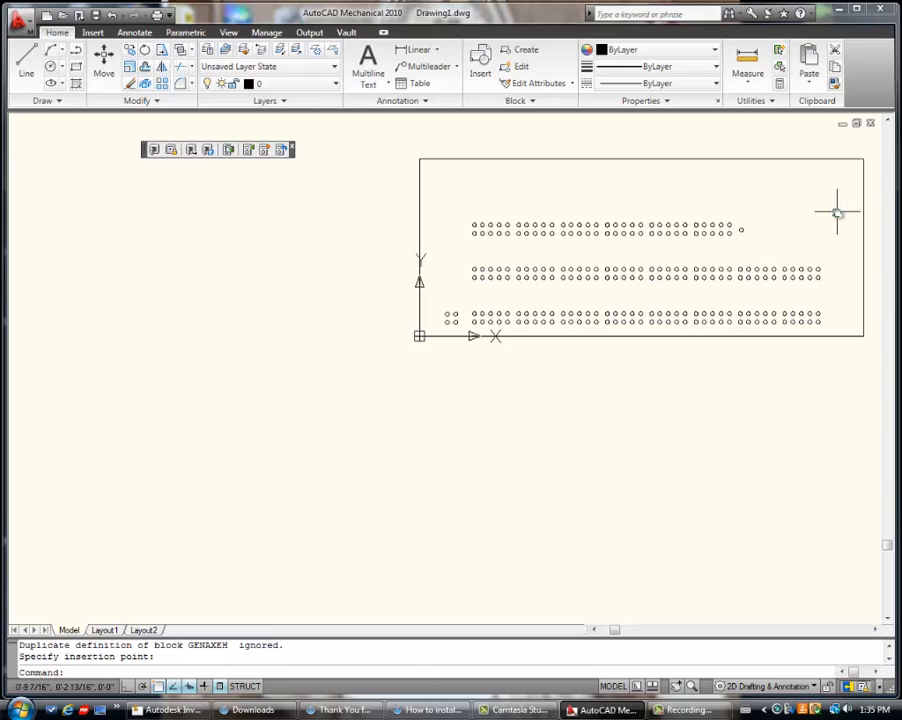
{"action": "middle_click_drag", "start_coordinate": [830, 210], "coordinate": [629, 246]}
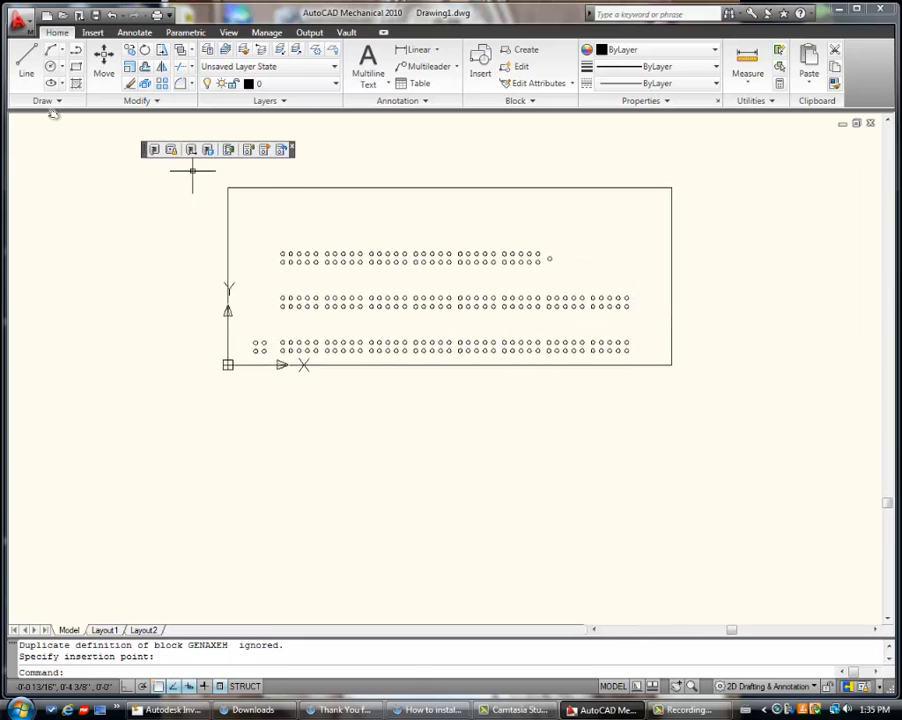
Draw a vertical helper line, about 1 3/16", from the bottom row's last lower circle center to the middle row's last upper circle center.
{"action": "left_click", "coordinate": [34, 78]}
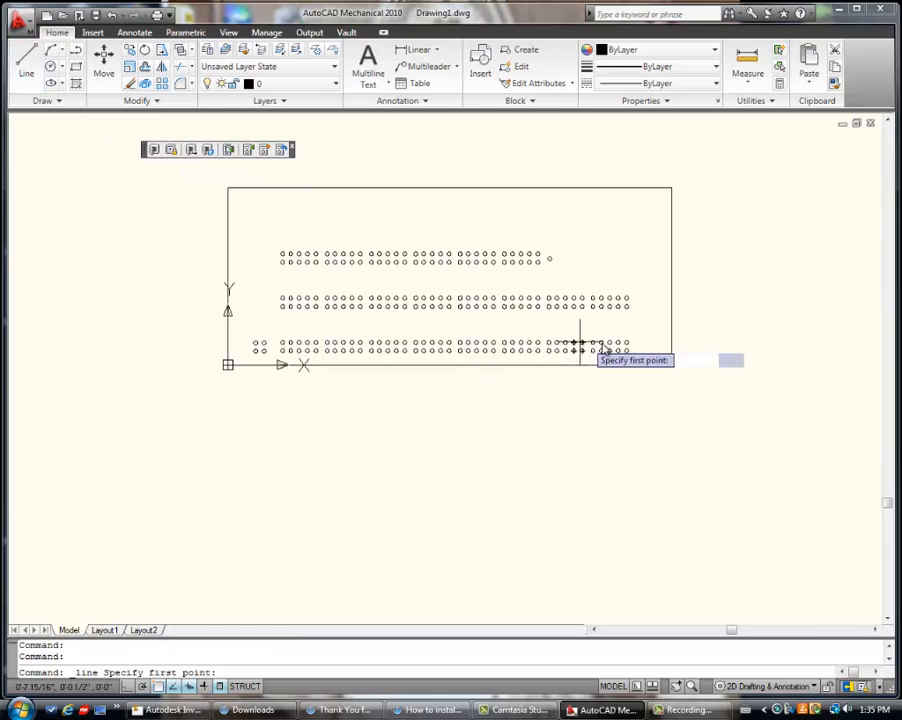
{"action": "scroll", "coordinate": [644, 356], "scroll_direction": "up", "scroll_amount": 4}
{"action": "left_click", "coordinate": [650, 359]}
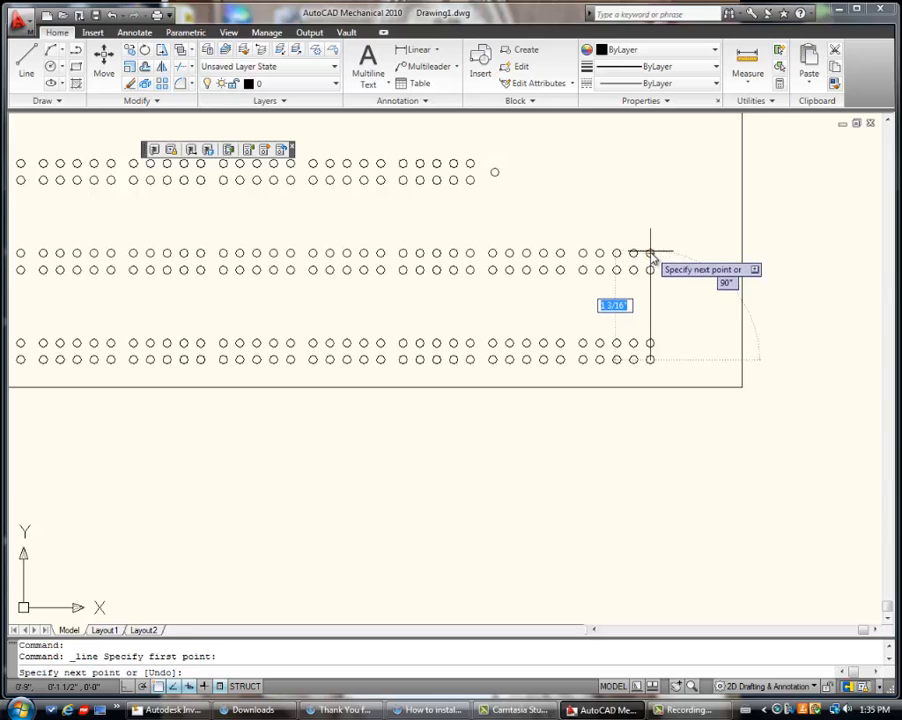
{"action": "left_click", "coordinate": [650, 253]}
{"action": "key", "text": "Return"}
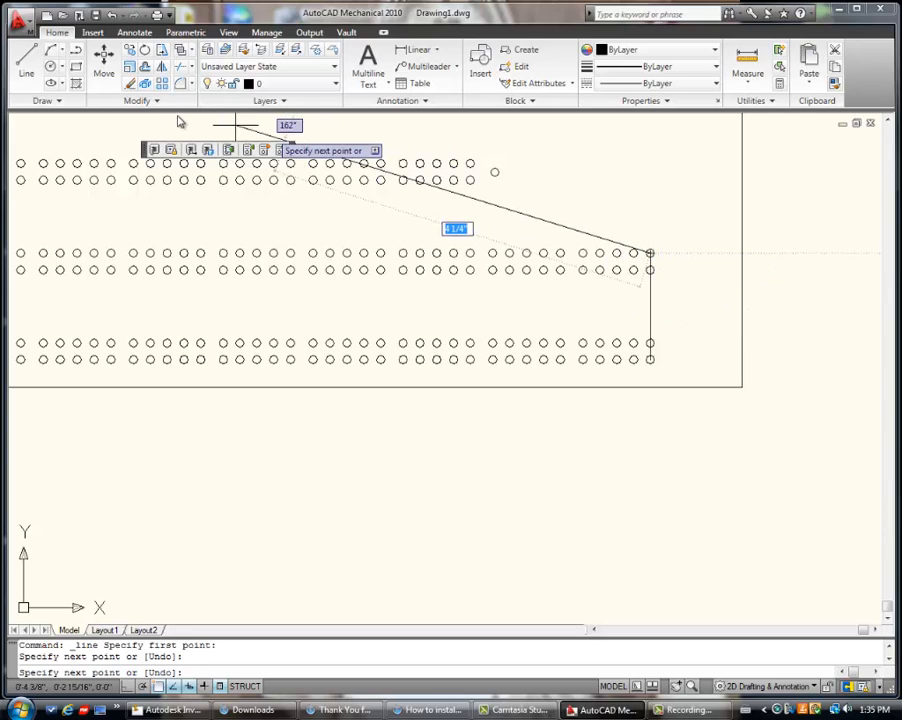
Set up a polar array with 7 total items and a 180-degree angle to fill.
{"action": "left_click", "coordinate": [162, 84]}
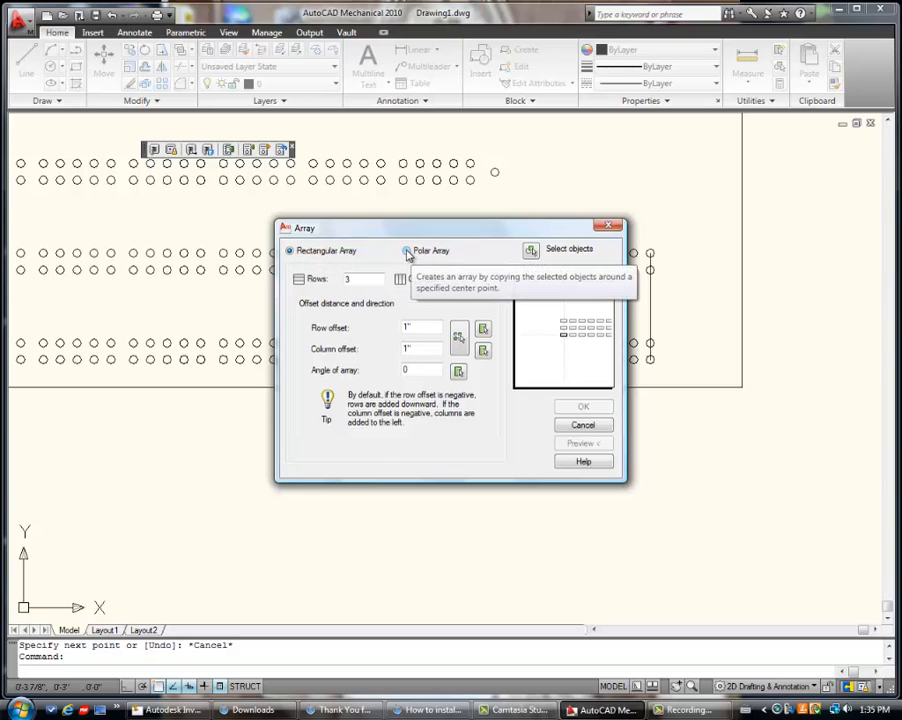
{"action": "left_click", "coordinate": [412, 256]}
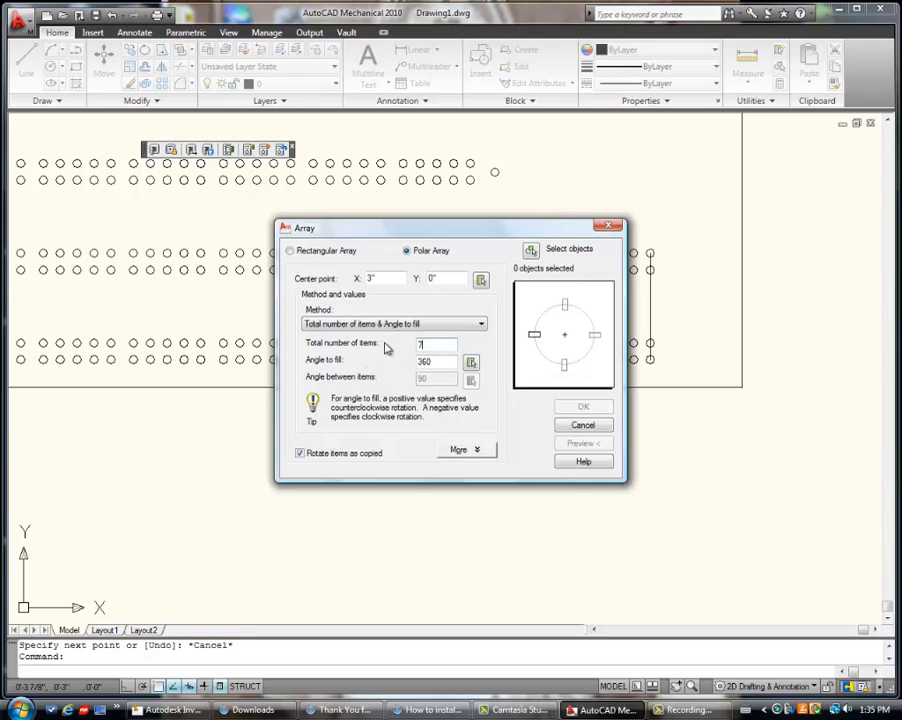
{"action": "left_click_drag", "start_coordinate": [432, 363], "coordinate": [414, 365]}
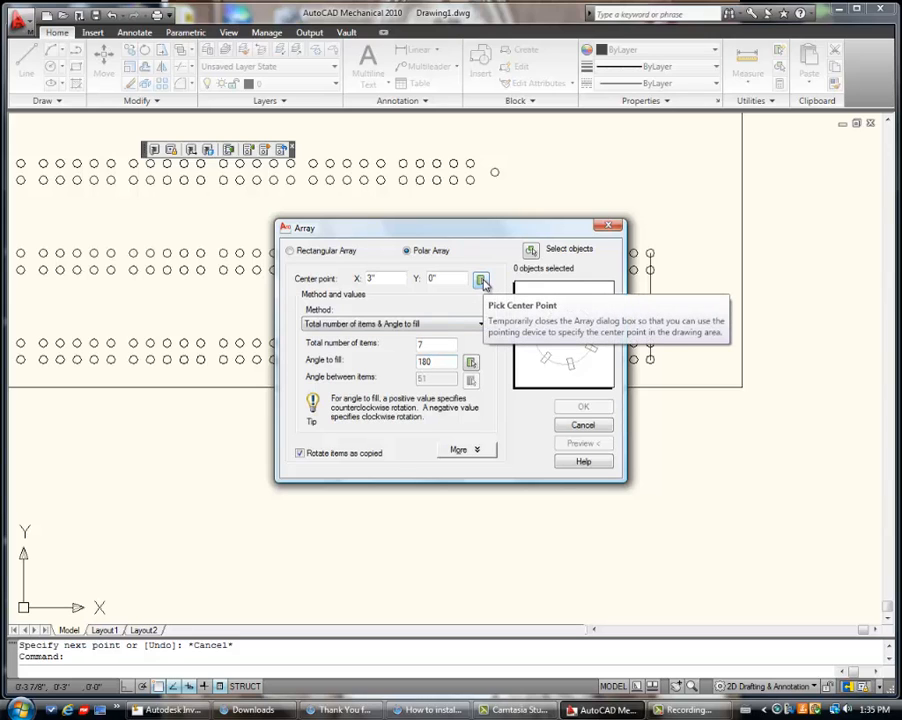
Enable the Midpoint object snap and set the polar array's center at the helper line's midpoint, at 9", 7/8".
{"action": "left_click", "coordinate": [482, 282]}
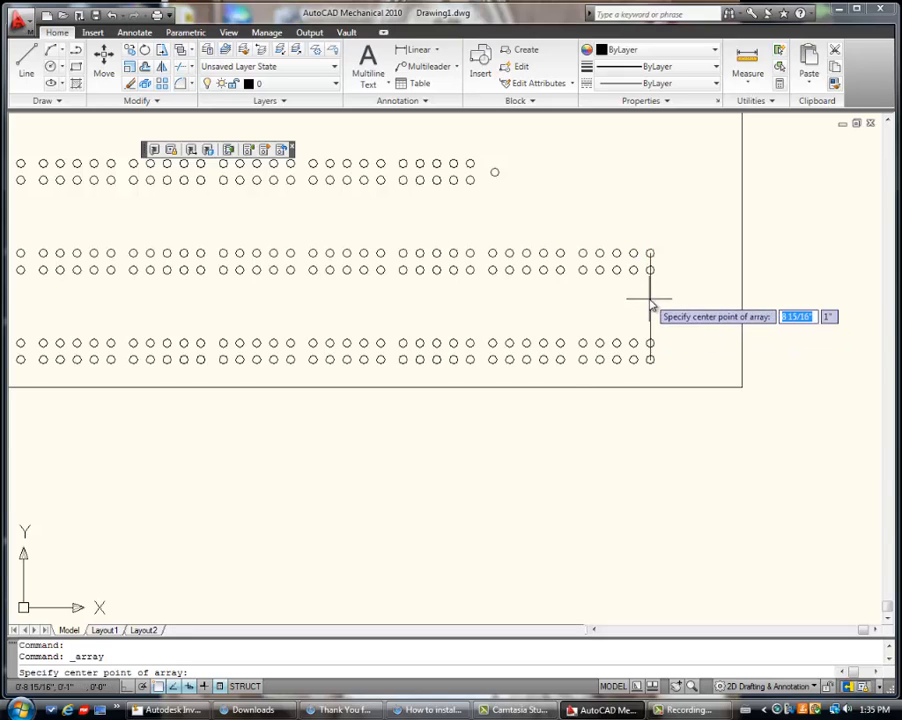
{"action": "right_click", "coordinate": [158, 688]}
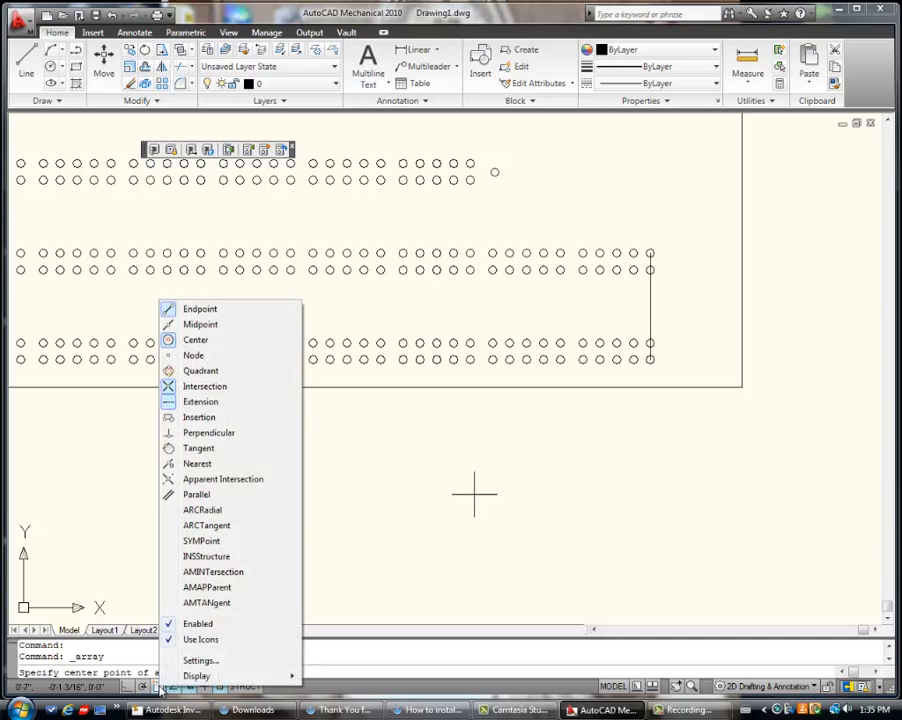
{"action": "left_click", "coordinate": [190, 658]}
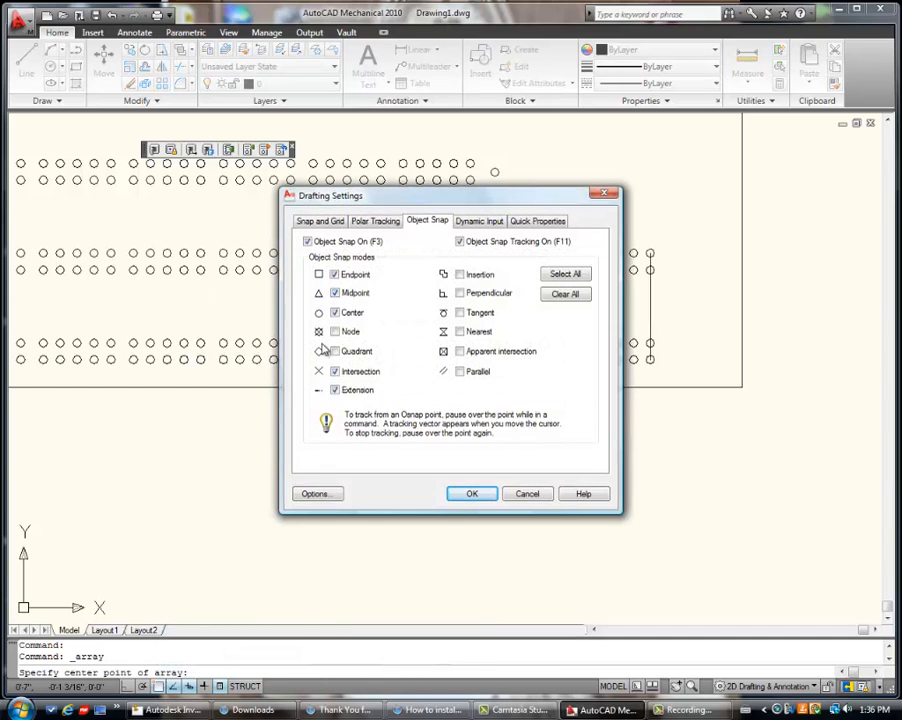
{"action": "left_click", "coordinate": [472, 494]}
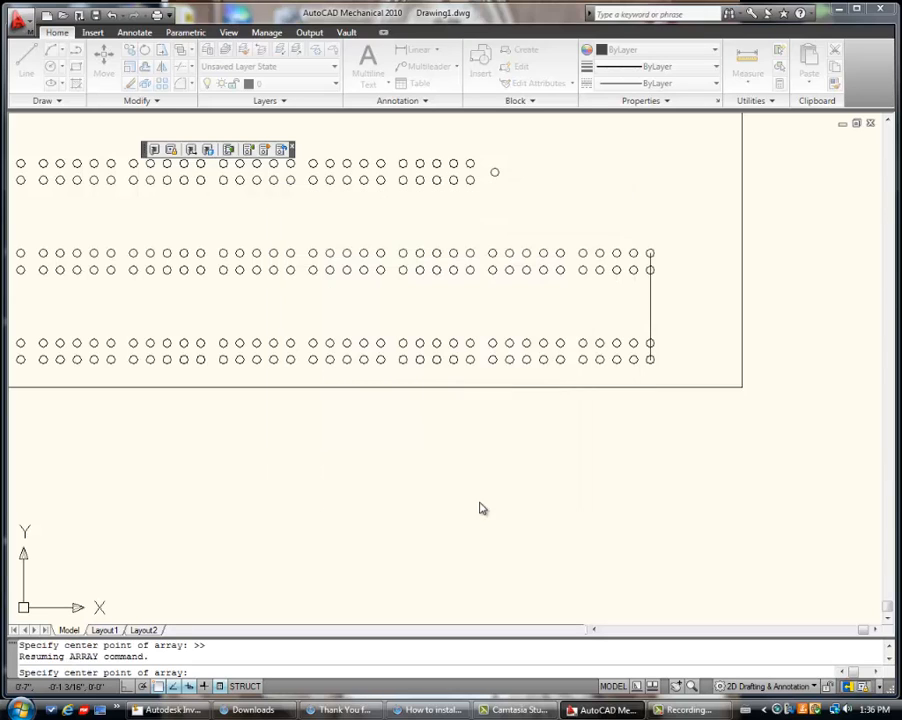
{"action": "left_click", "coordinate": [651, 311]}
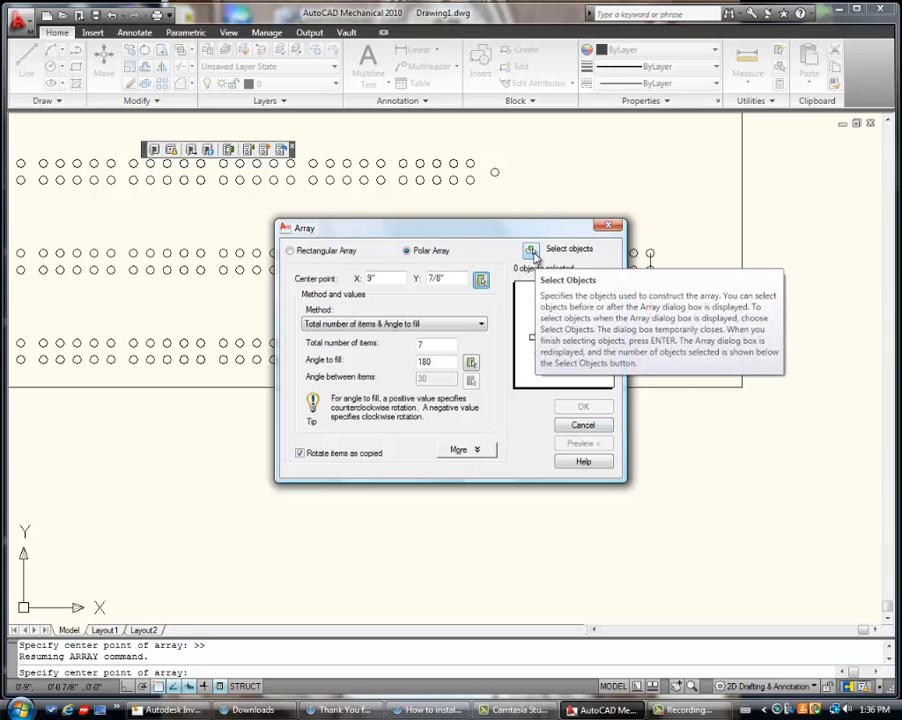
Create the polar array from the bottom row's last upper circle to form the inner arc of the right-end bend.
{"action": "left_click", "coordinate": [531, 251]}
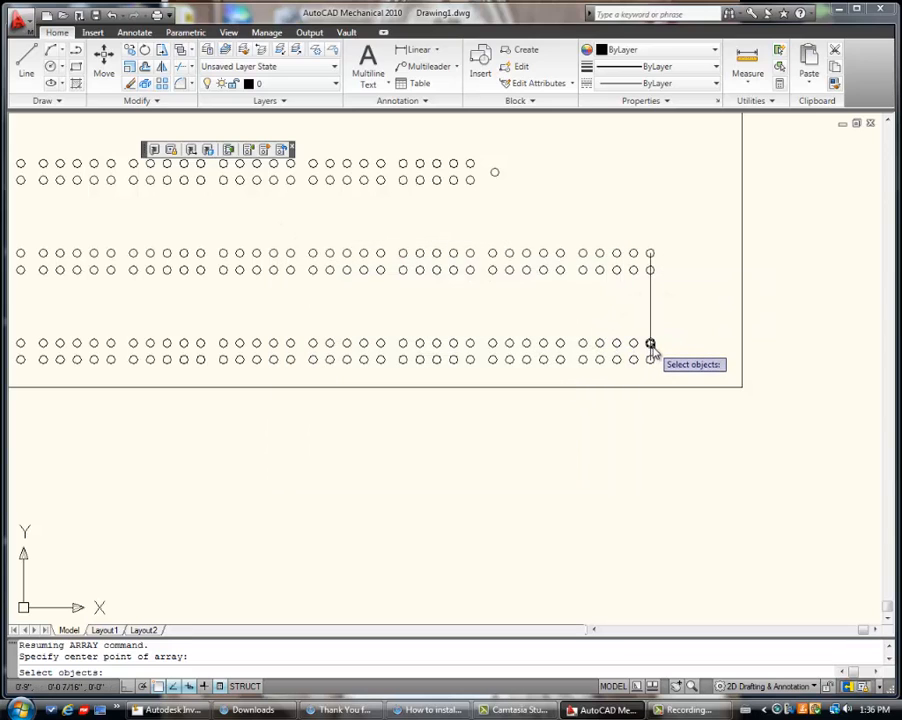
{"action": "left_click", "coordinate": [650, 343]}
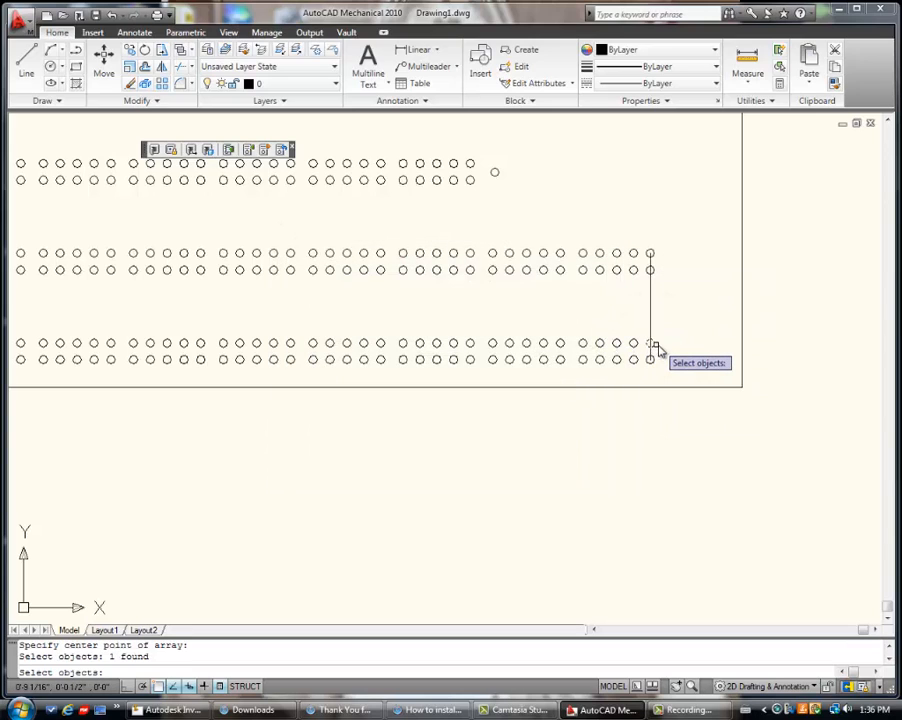
{"action": "key", "text": "Return"}
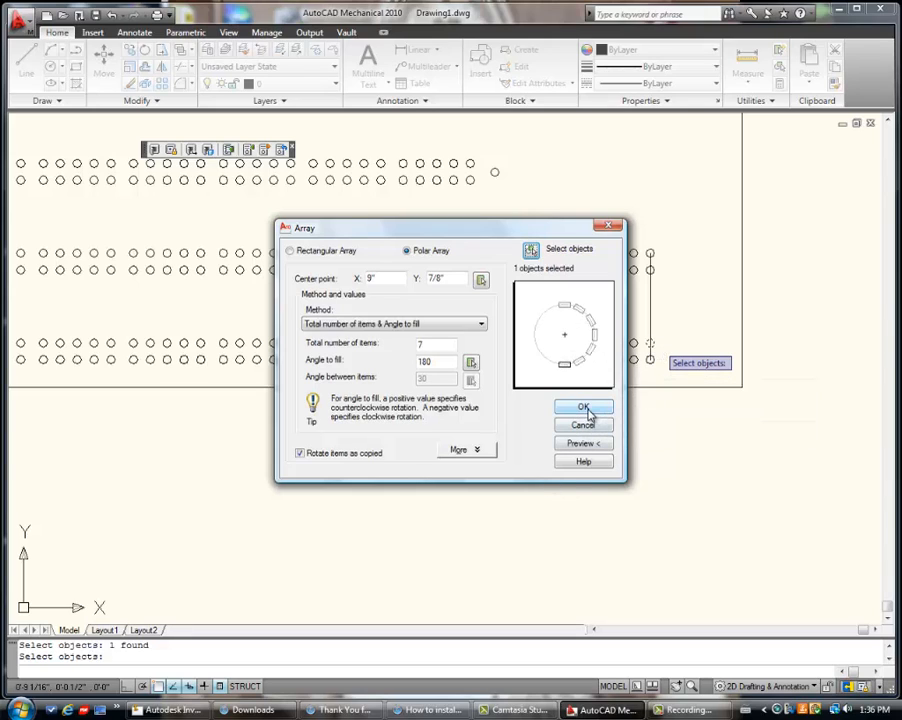
{"action": "left_click", "coordinate": [586, 410]}
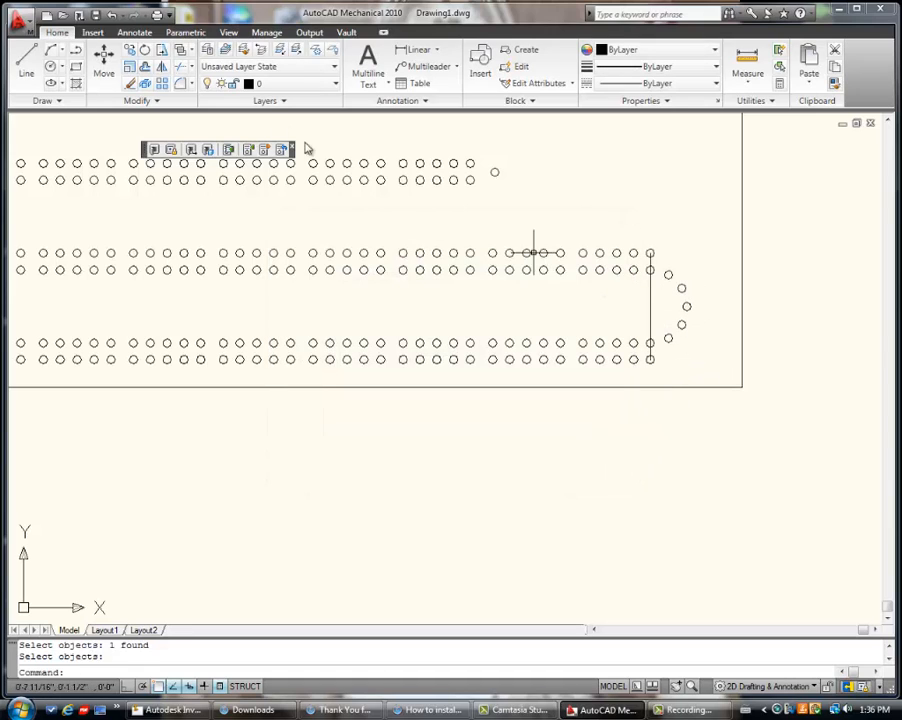
Polar-array the bottom row's last lower circle about the helper line's midpoint with 7 items over 180 degrees, and erase the helper line.
{"action": "left_click", "coordinate": [163, 84]}
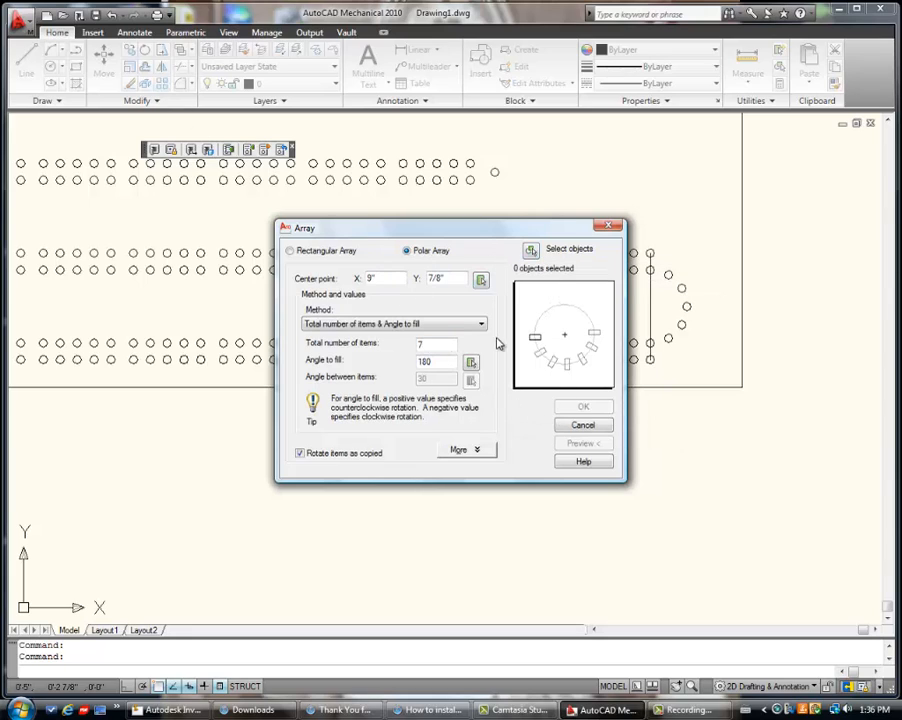
{"action": "left_click", "coordinate": [483, 281]}
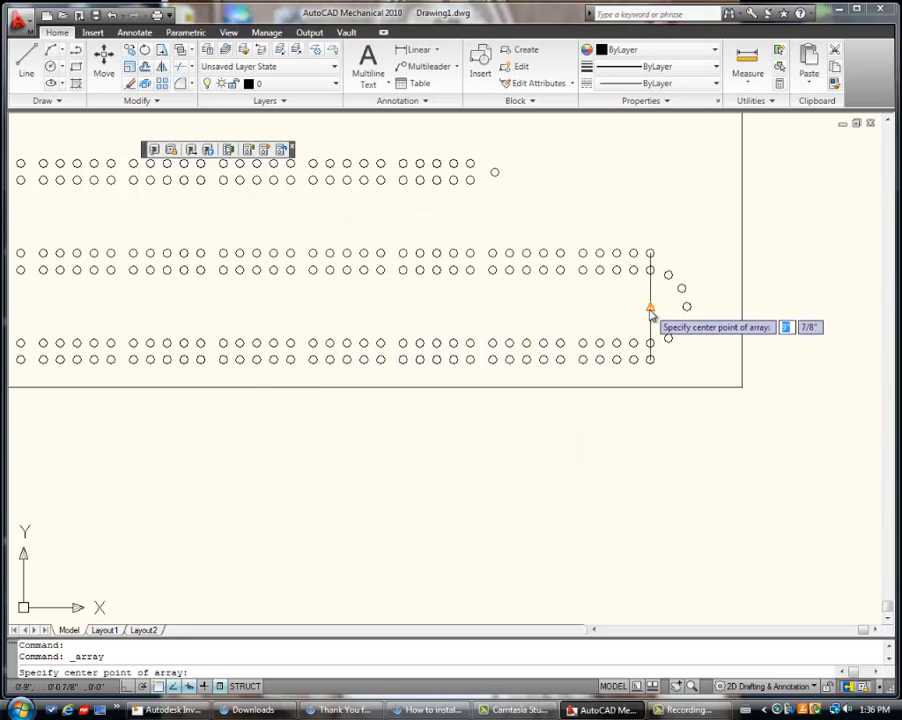
{"action": "left_click", "coordinate": [650, 310]}
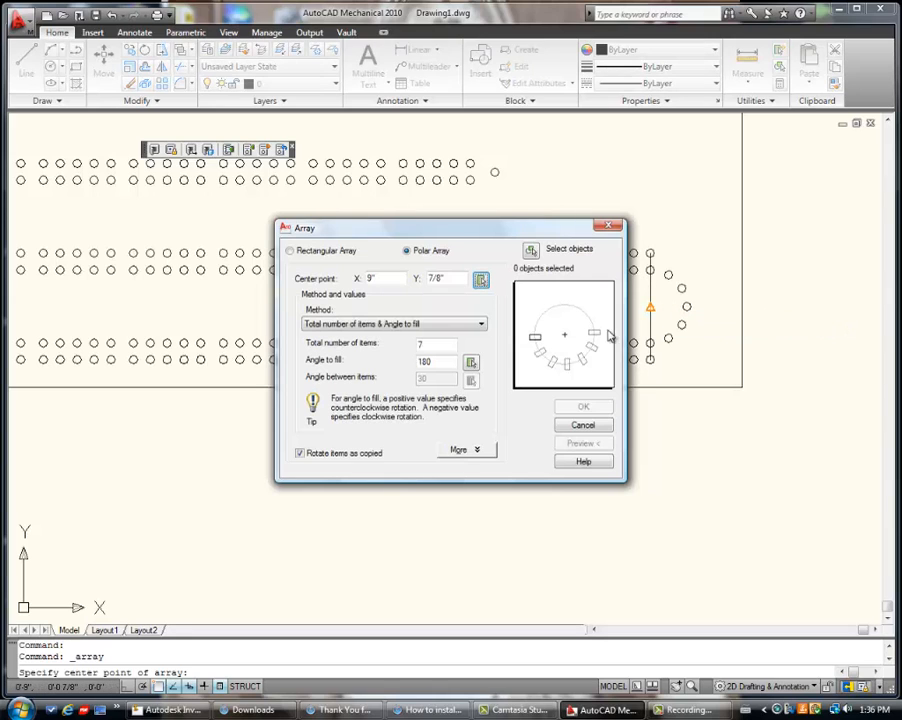
{"action": "left_click", "coordinate": [531, 251]}
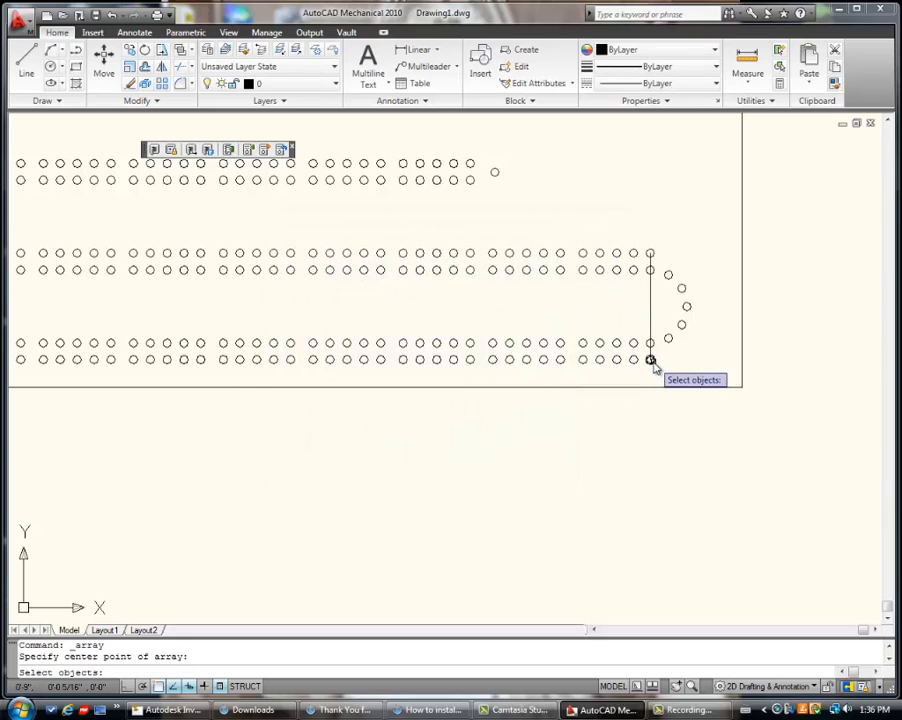
{"action": "left_click", "coordinate": [650, 360]}
{"action": "key", "text": "Return"}
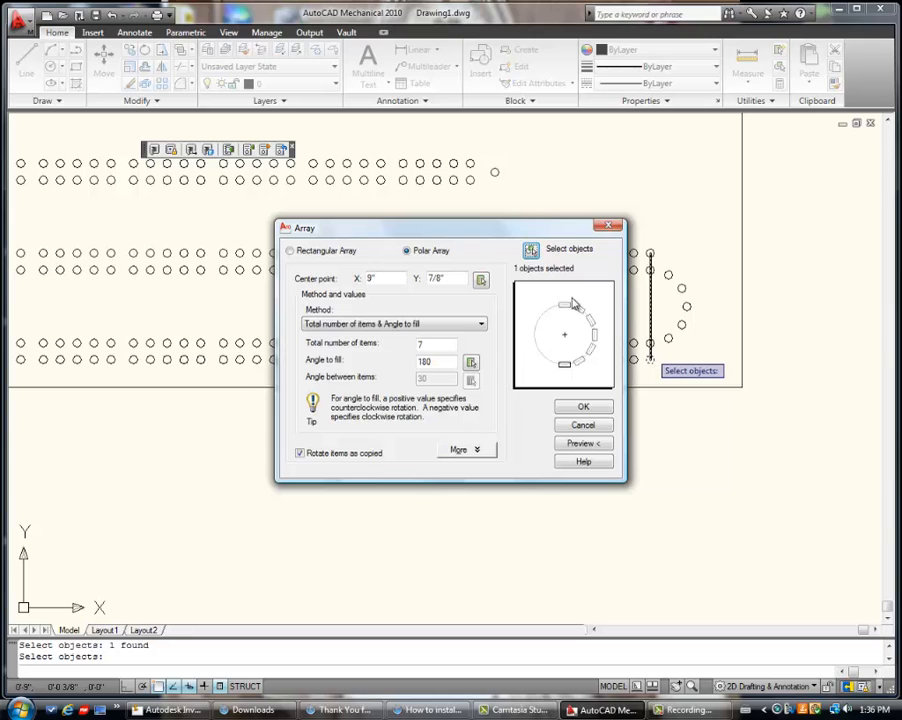
{"action": "left_click", "coordinate": [583, 406]}
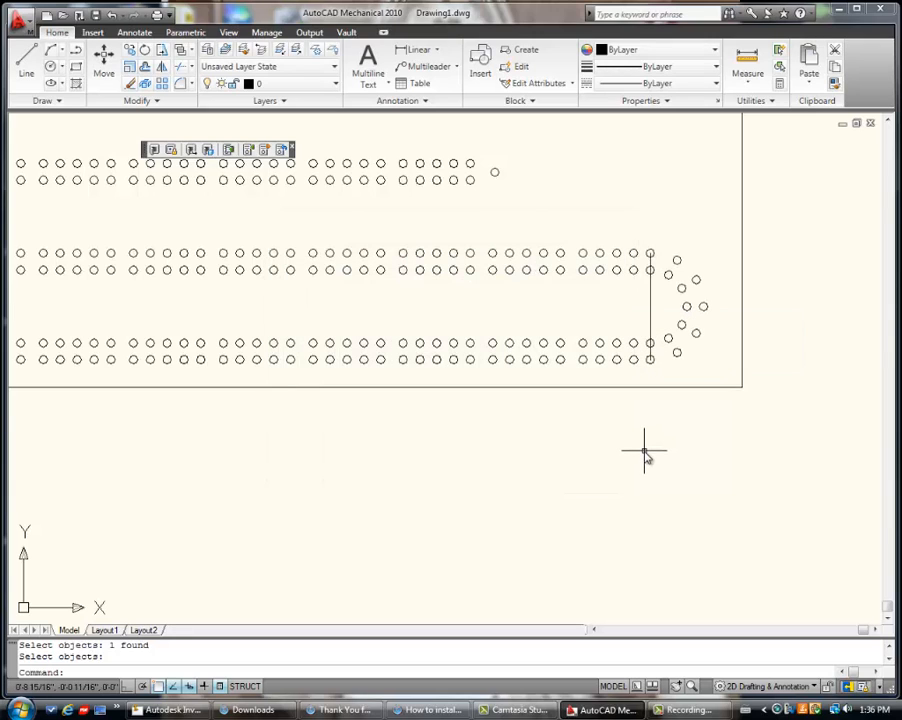
{"action": "left_click", "coordinate": [651, 304]}
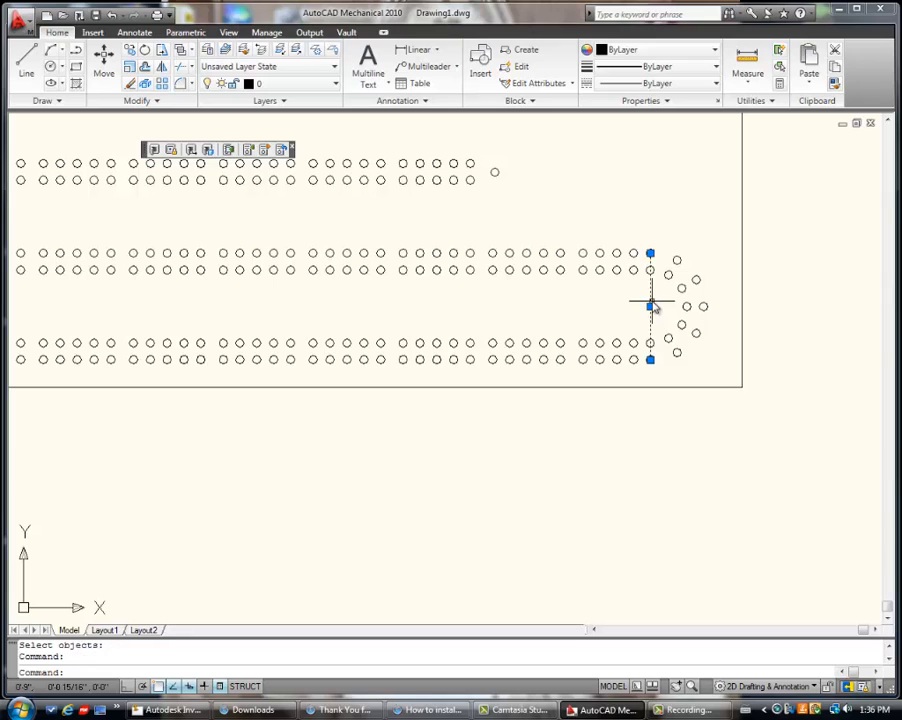
{"action": "key", "text": "Delete"}
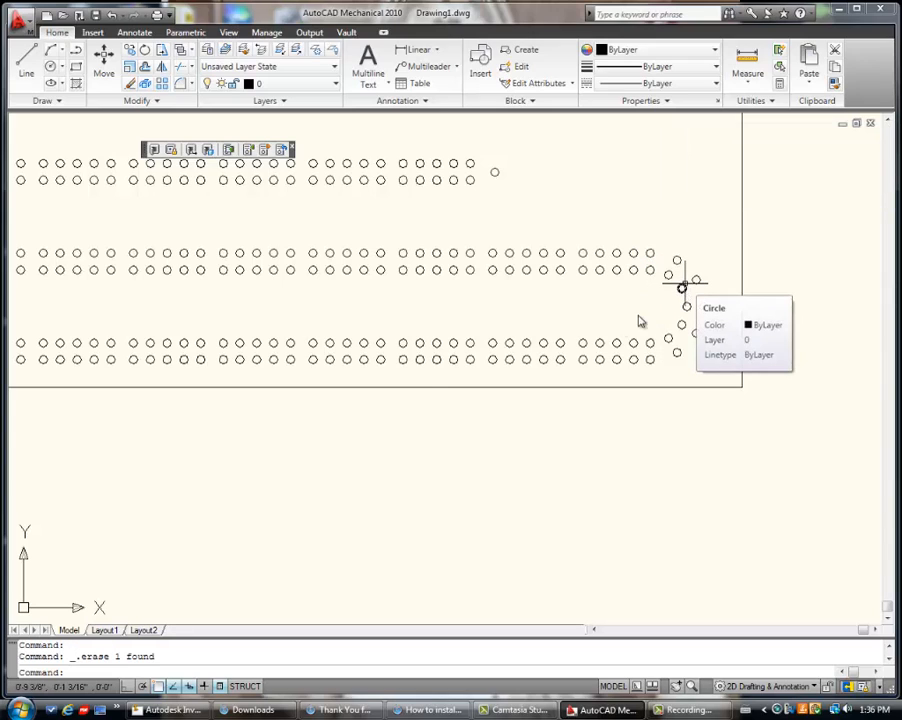
Draw a vertical helper line from the middle row's first lower circle center to the upper row's first upper circle center.
{"action": "scroll", "coordinate": [259, 440], "scroll_direction": "down", "scroll_amount": 4}
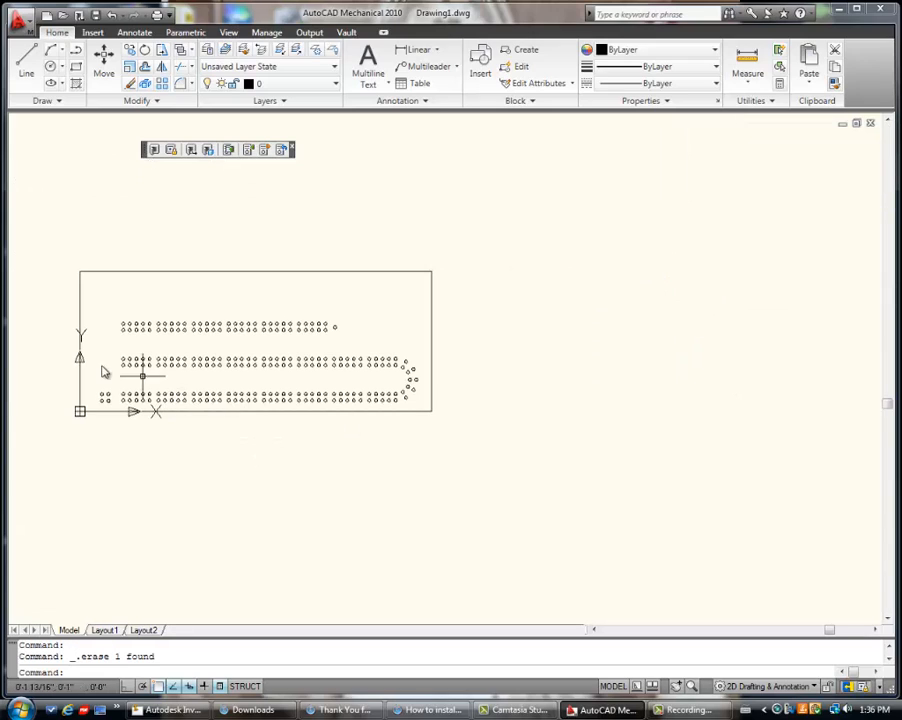
{"action": "middle_click_drag", "start_coordinate": [88, 364], "coordinate": [326, 340]}
{"action": "scroll", "coordinate": [326, 342], "scroll_direction": "up", "scroll_amount": 5}
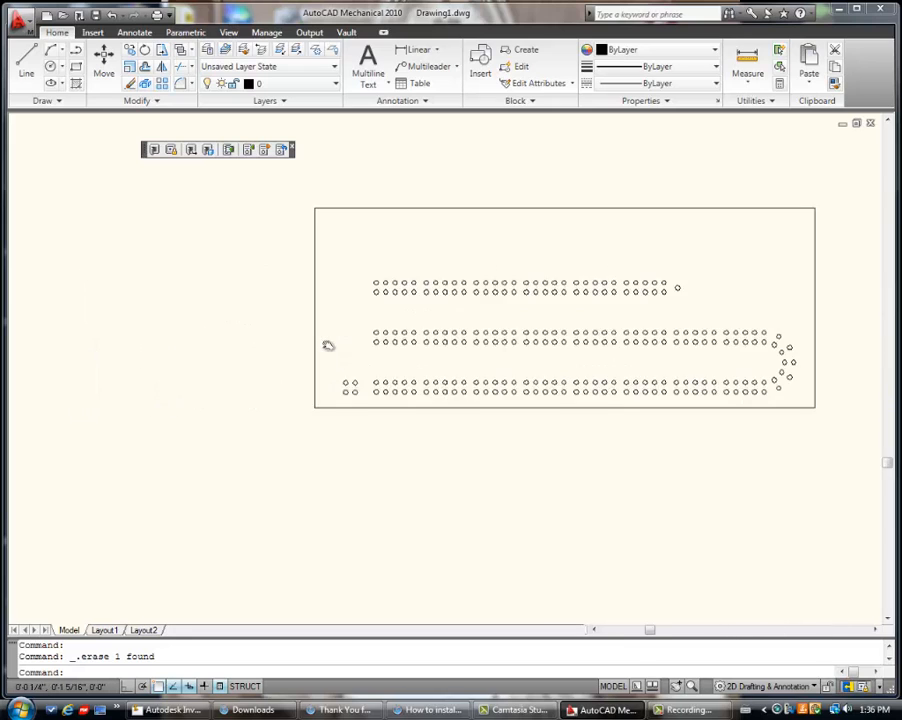
{"action": "left_click", "coordinate": [30, 67]}
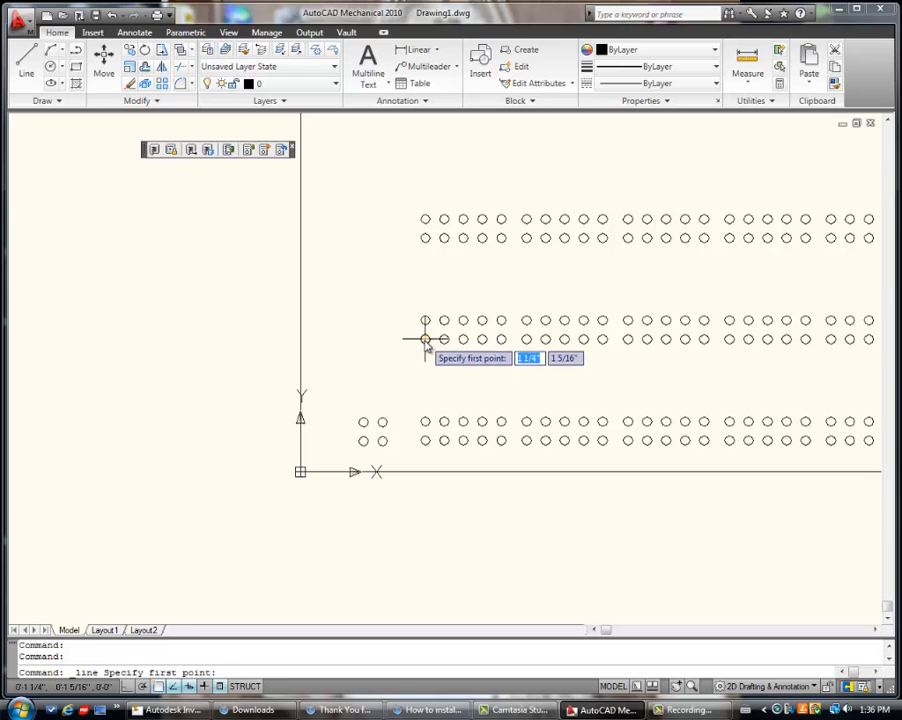
{"action": "left_click", "coordinate": [425, 340]}
{"action": "left_click", "coordinate": [425, 219]}
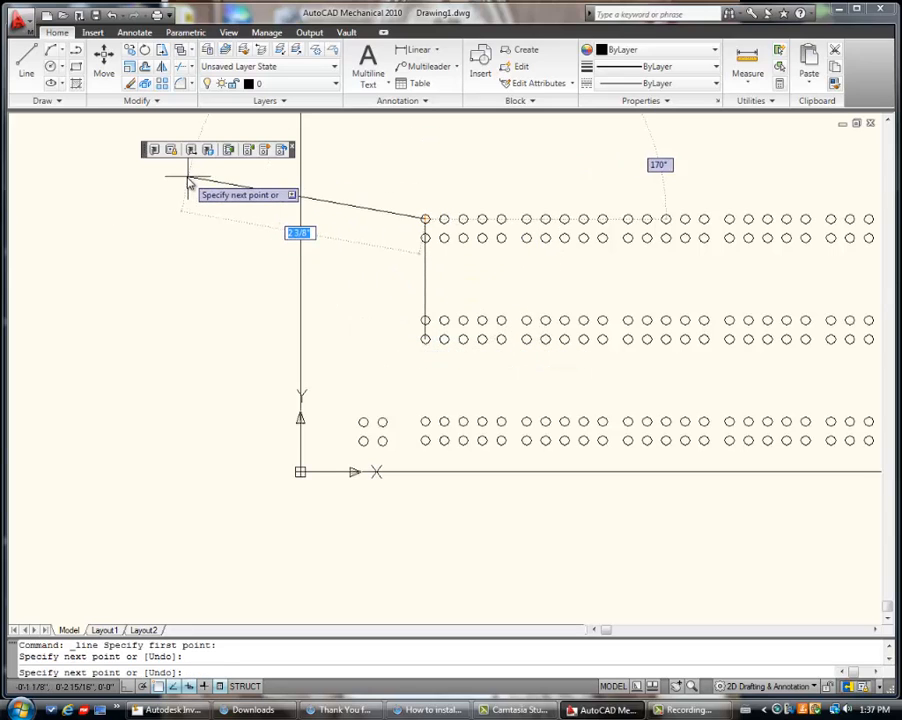
{"action": "key", "text": "Escape"}
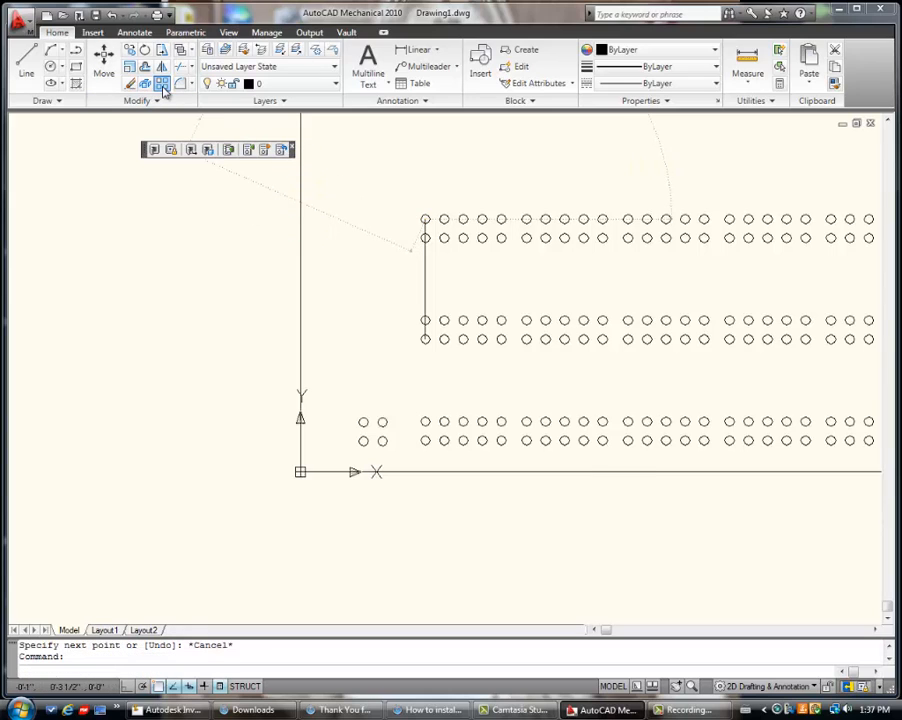
Polar-array the middle row's first upper circle about the left helper line's midpoint, at 1 1/4", 1 7/8", with 7 items over -180 degrees.
{"action": "left_click", "coordinate": [162, 85]}
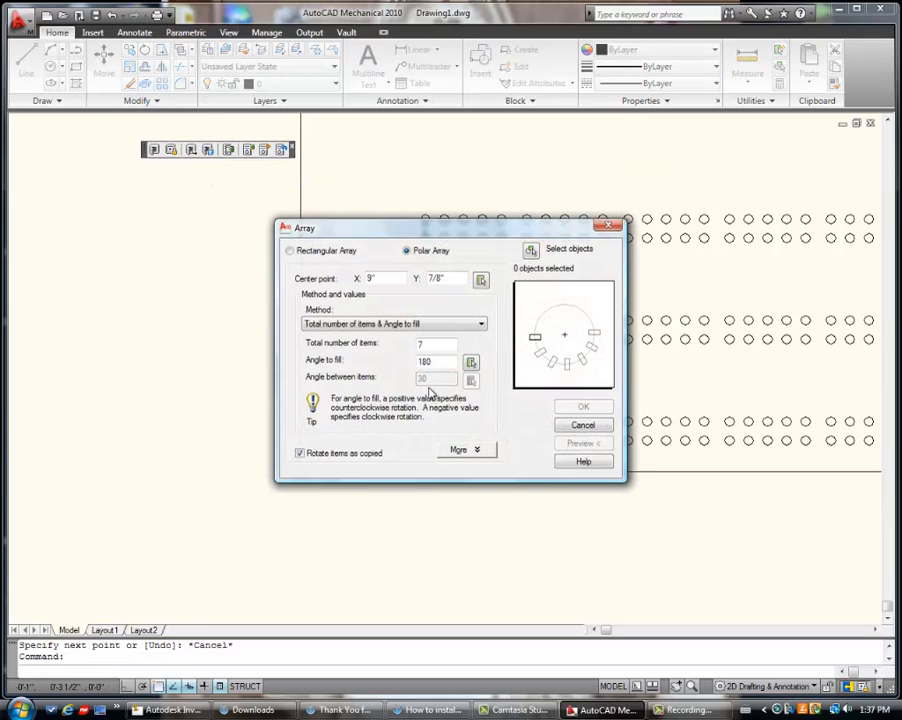
{"action": "left_click", "coordinate": [481, 283]}
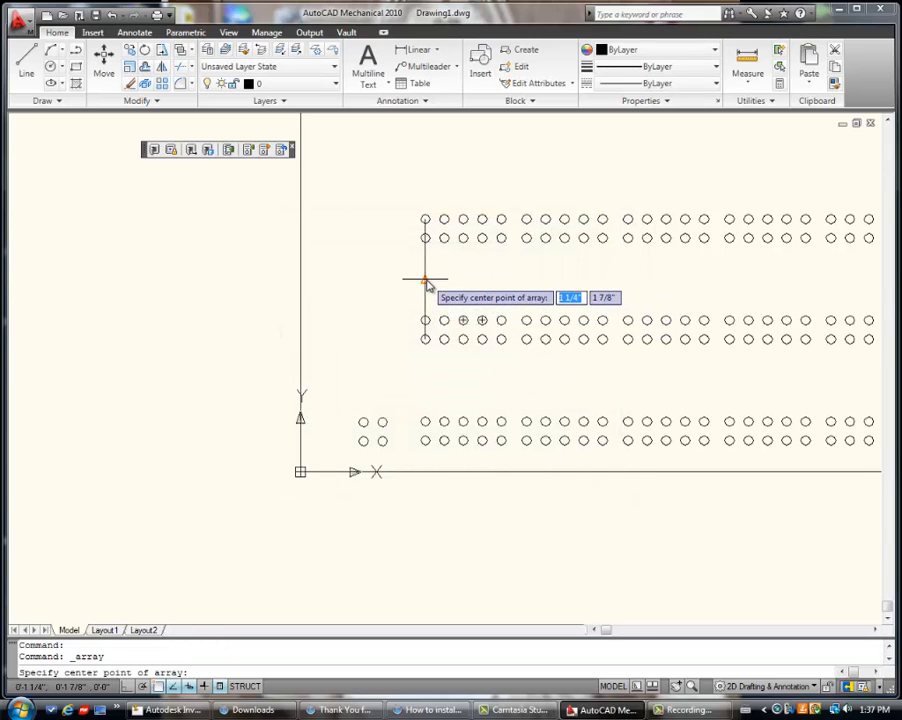
{"action": "left_click", "coordinate": [425, 281]}
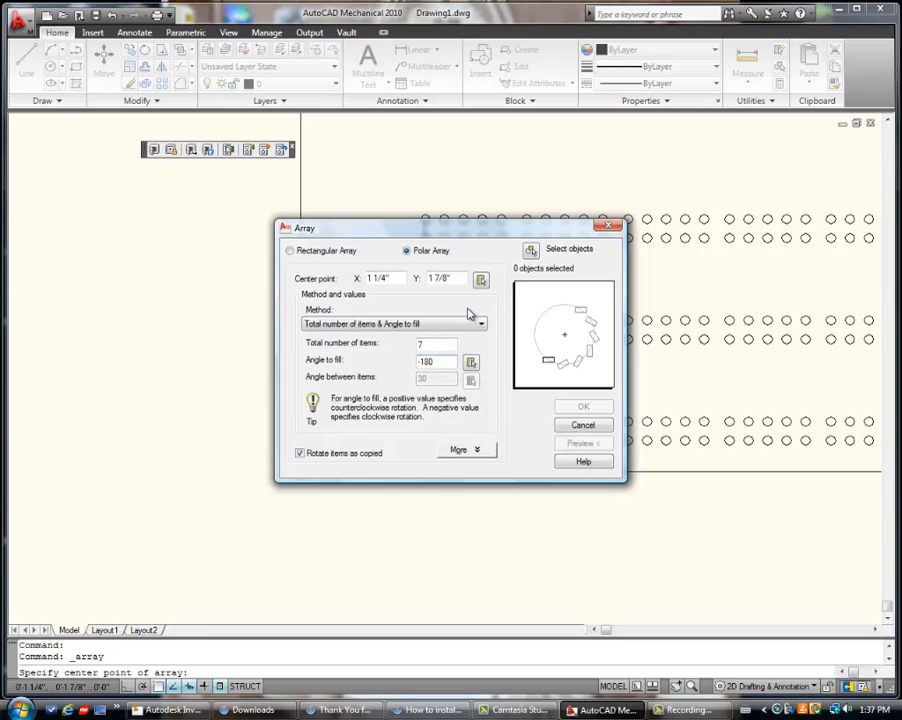
{"action": "left_click", "coordinate": [532, 250]}
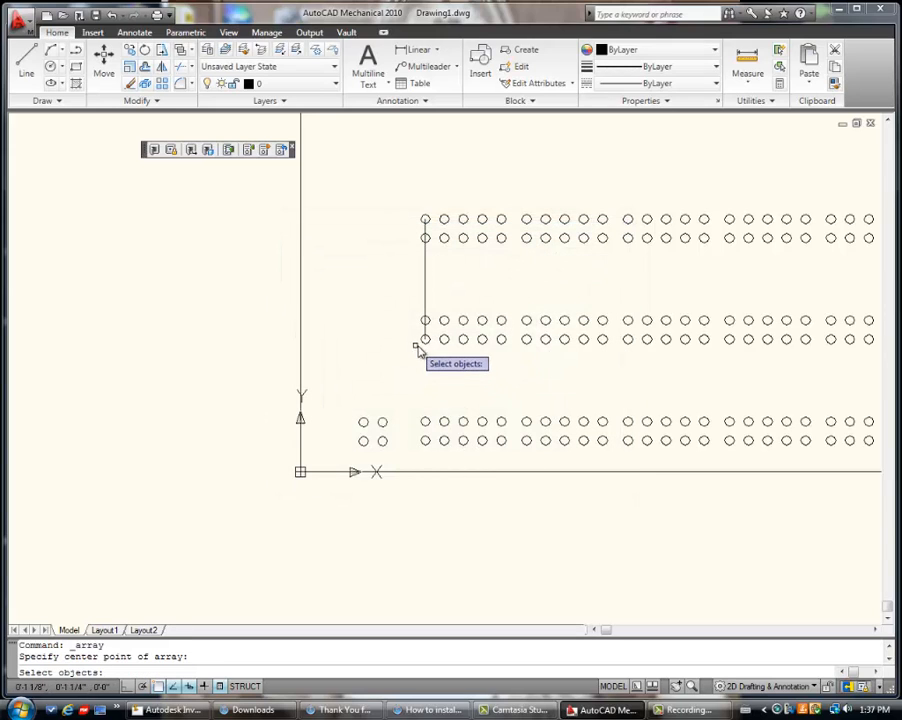
{"action": "left_click", "coordinate": [424, 328]}
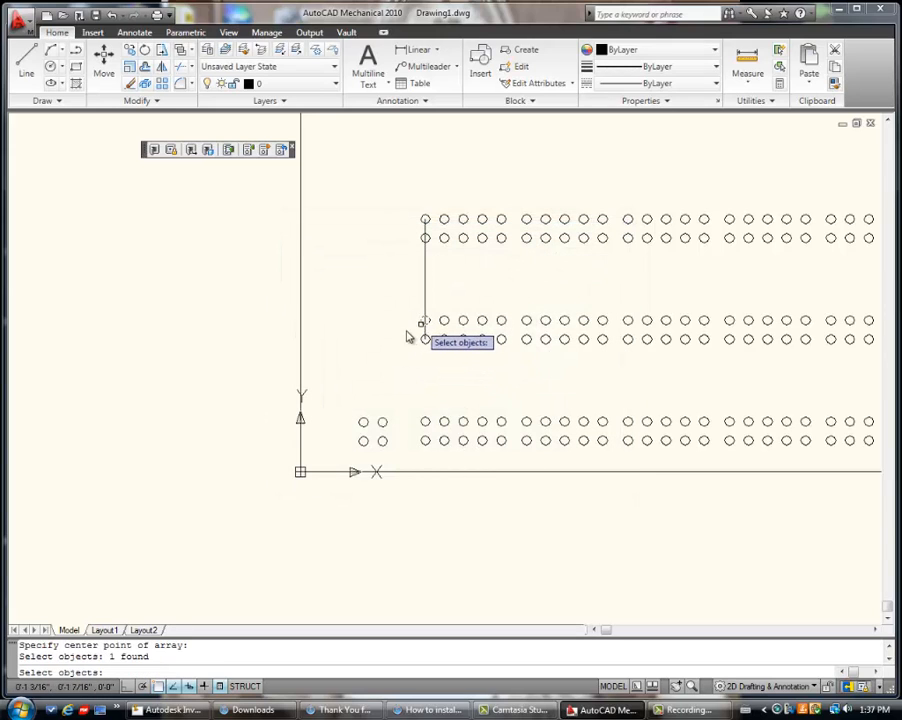
{"action": "key", "text": "Return"}
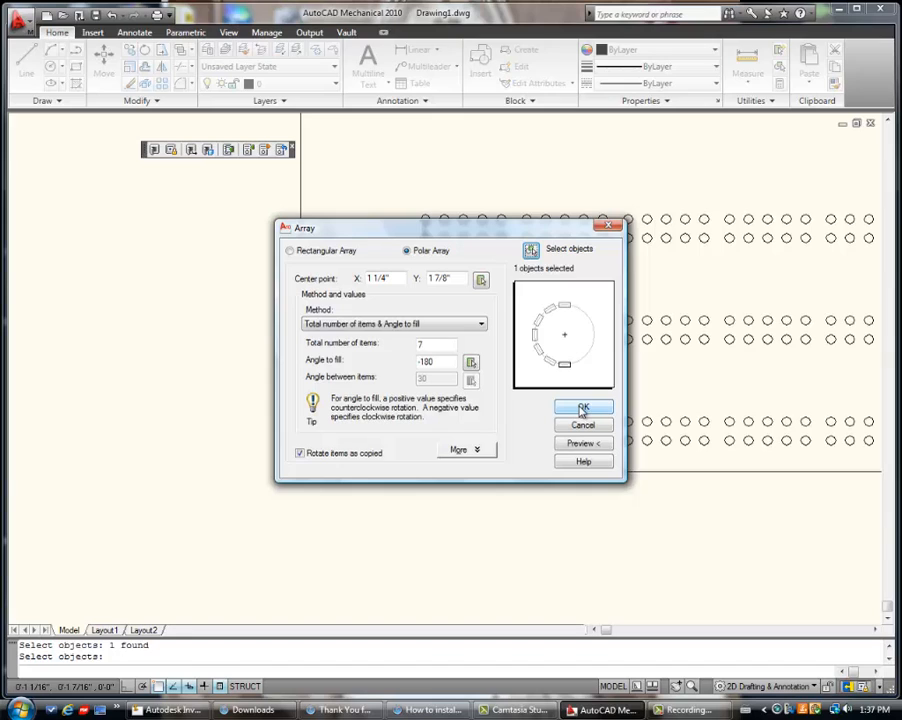
{"action": "left_click", "coordinate": [583, 409]}
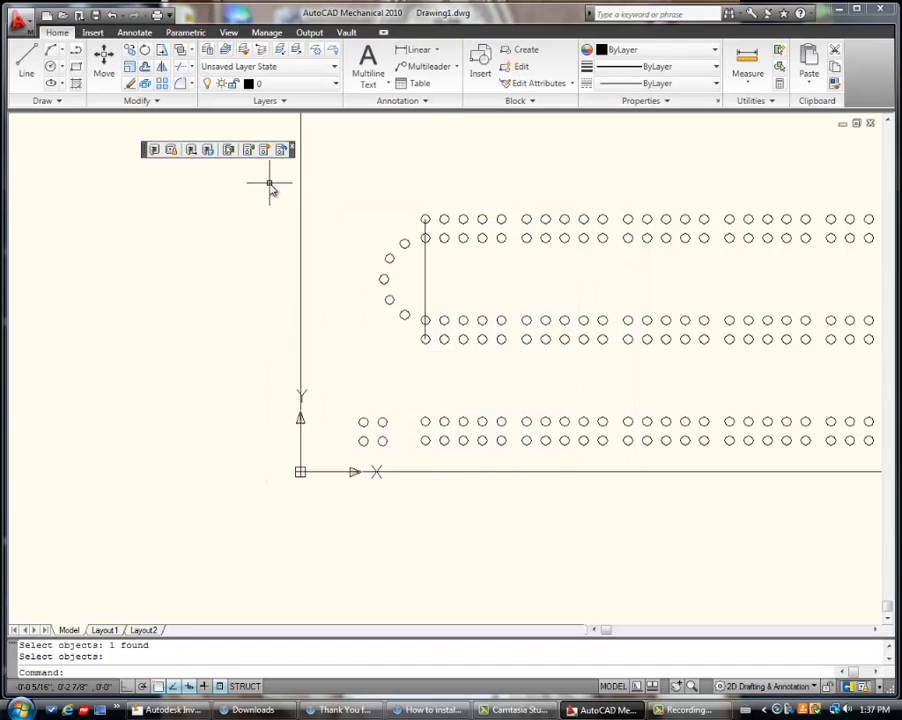
Polar-array the middle row's first lower circle about the left helper line's midpoint, at 1 1/4", 1 7/8", with 7 items over -180 degrees.
{"action": "left_click", "coordinate": [161, 85]}
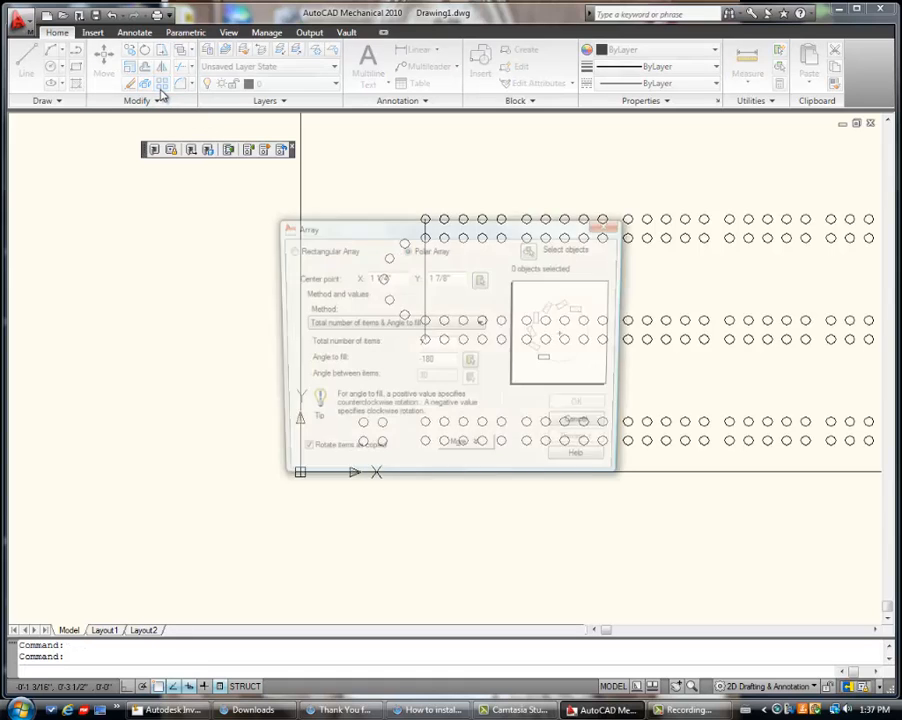
{"action": "left_click", "coordinate": [480, 282]}
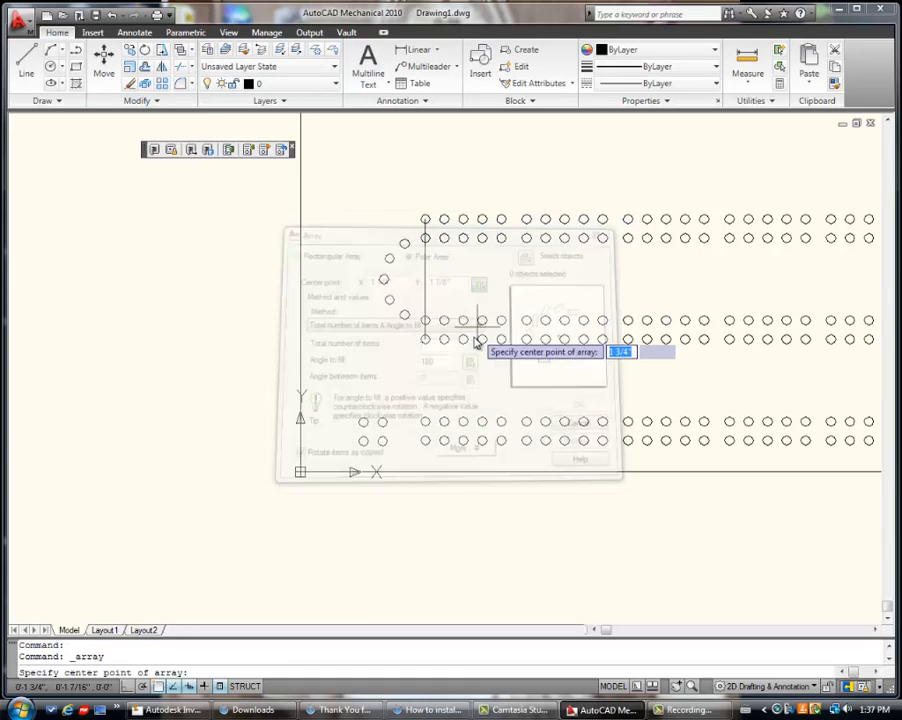
{"action": "left_click", "coordinate": [423, 283]}
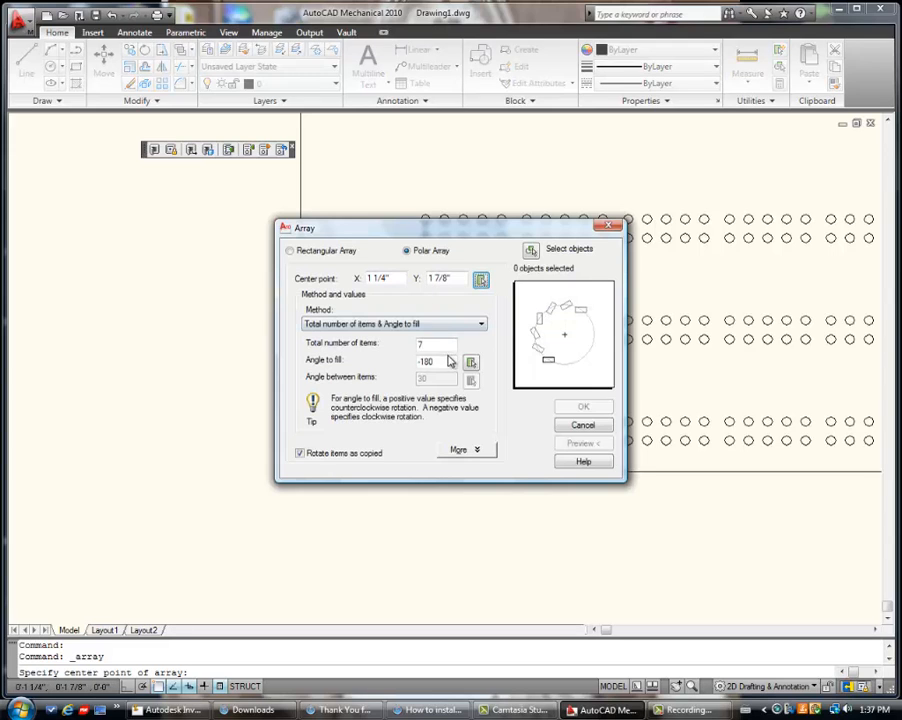
{"action": "left_click", "coordinate": [532, 251]}
{"action": "left_click", "coordinate": [424, 343]}
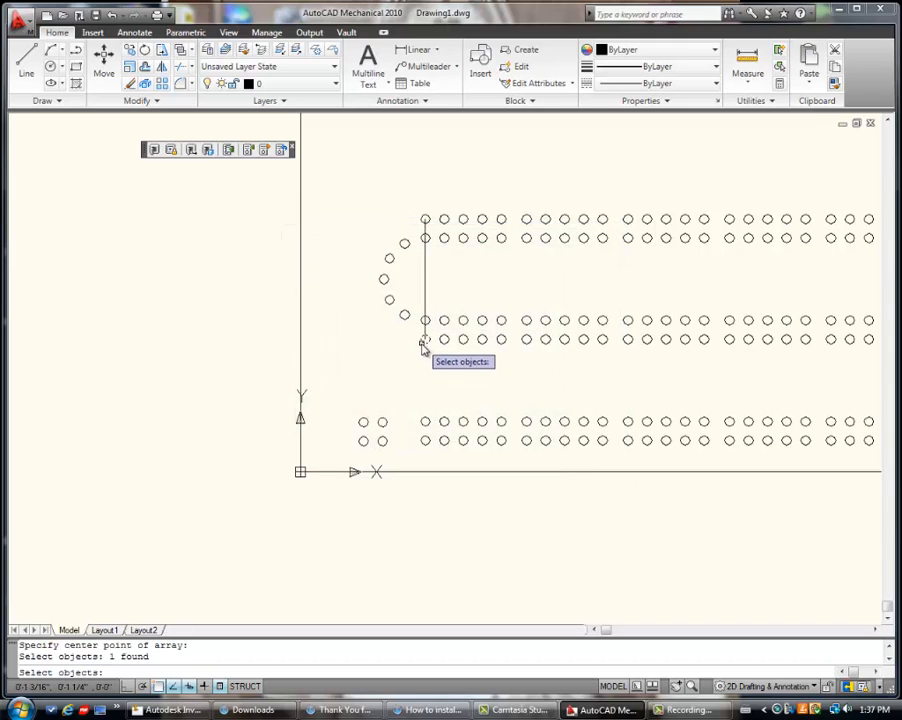
{"action": "key", "text": "Return"}
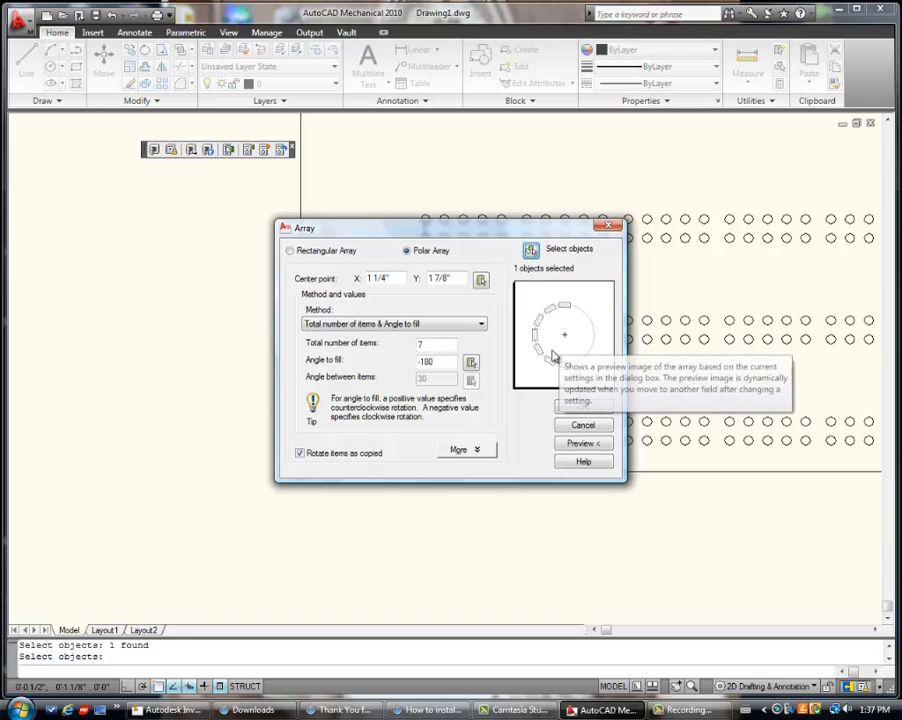
{"action": "left_click", "coordinate": [584, 409]}
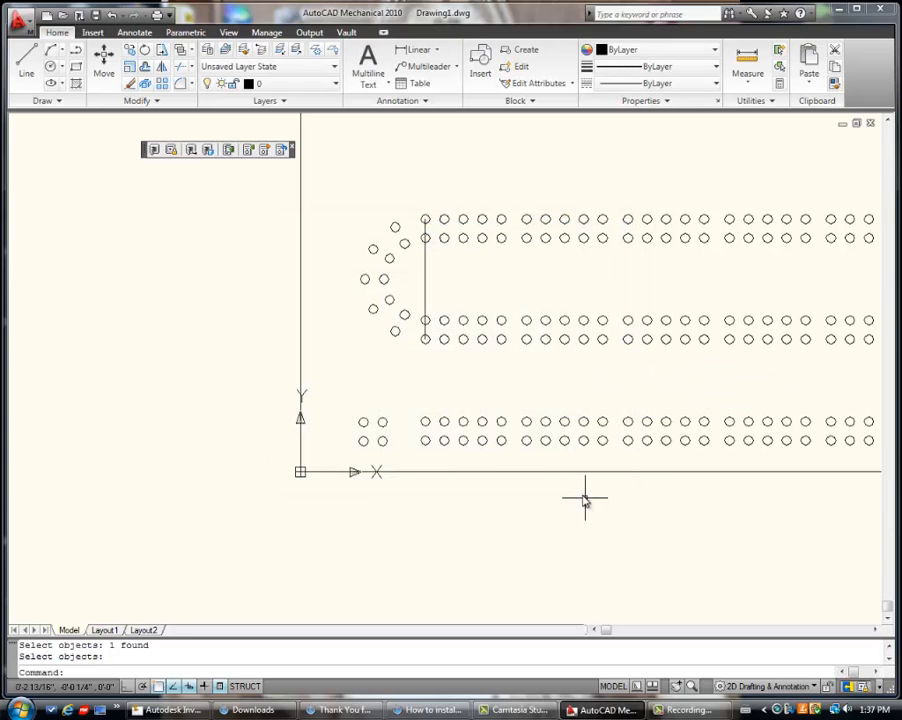
Draw a 0.75 by 0.75 inch square inside the plate, above and beyond the upper row's right end.
{"action": "scroll", "coordinate": [548, 420], "scroll_direction": "down", "scroll_amount": 1}
{"action": "scroll", "coordinate": [648, 424], "scroll_direction": "down", "scroll_amount": 1}
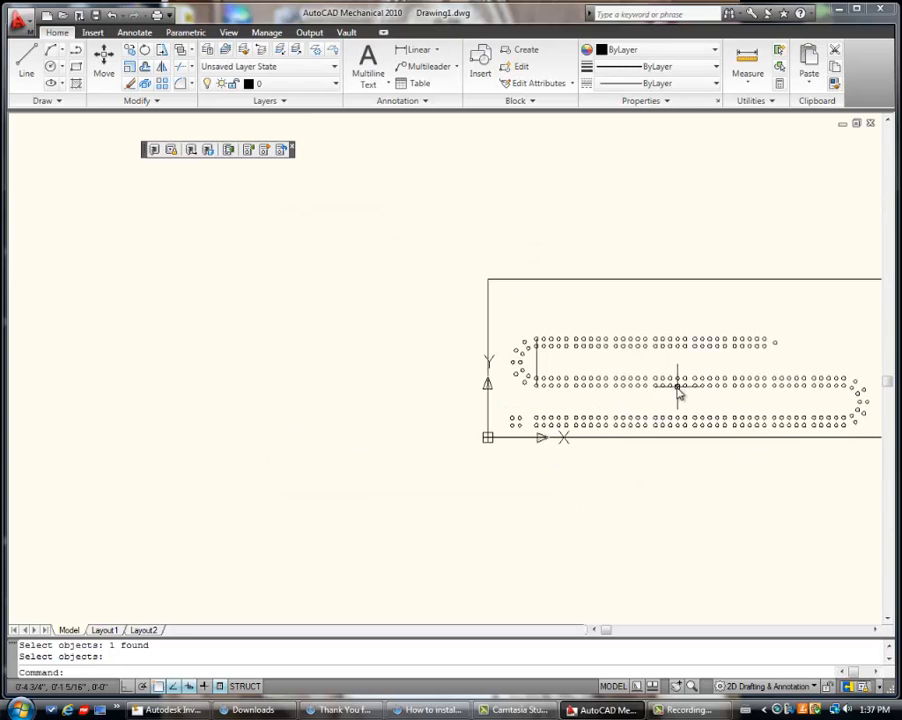
{"action": "mouse_move", "coordinate": [674, 386]}
{"action": "middle_mouse_down"}
{"action": "mouse_move", "coordinate": [582, 368]}
{"action": "mouse_move", "coordinate": [405, 374]}
{"action": "middle_mouse_up"}
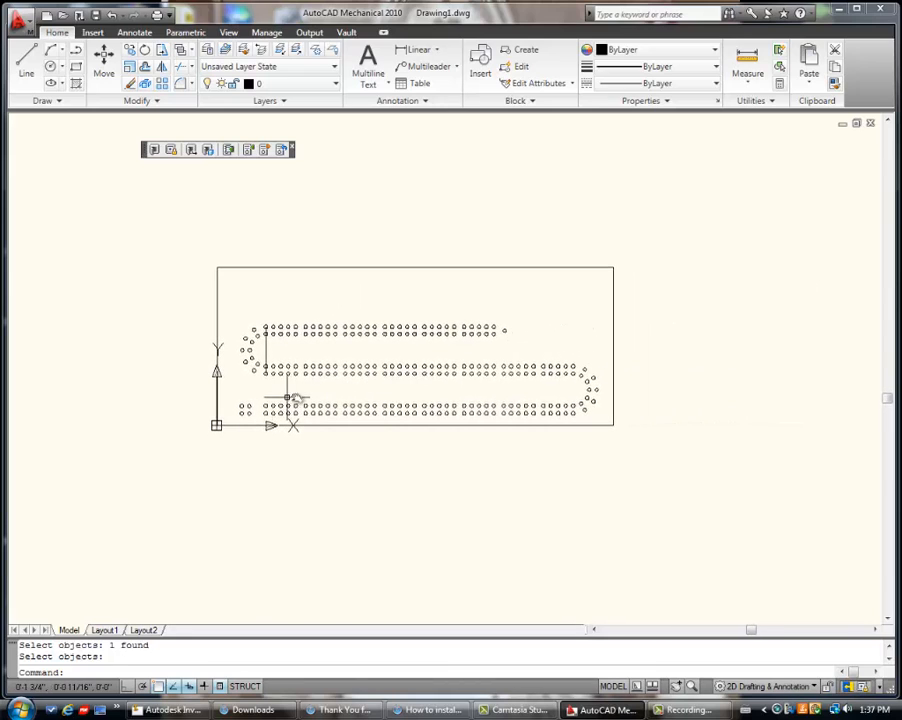
{"action": "left_click", "coordinate": [75, 66]}
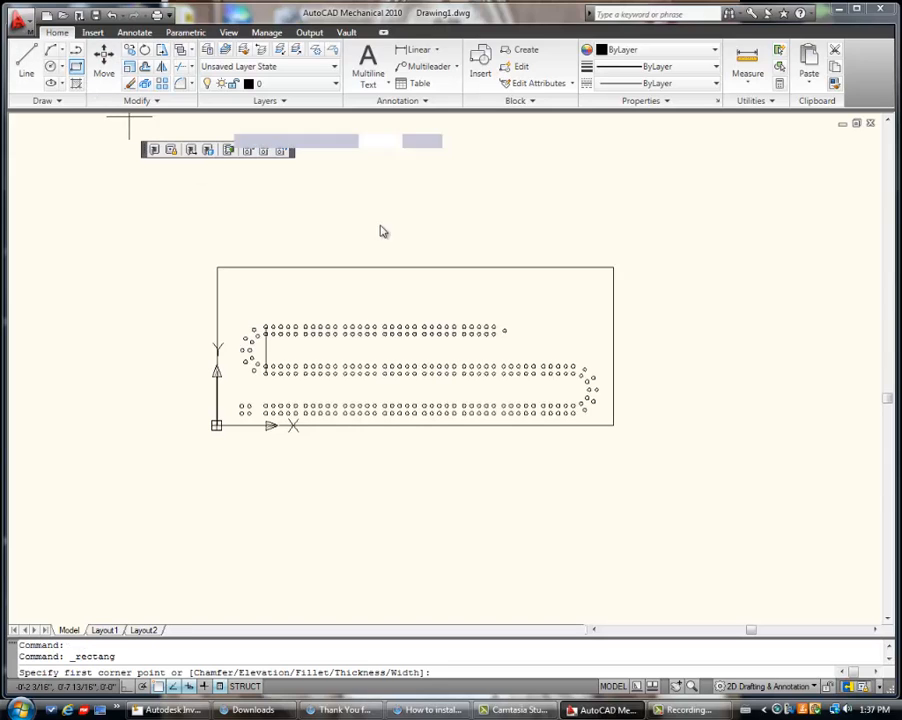
{"action": "left_click", "coordinate": [533, 323]}
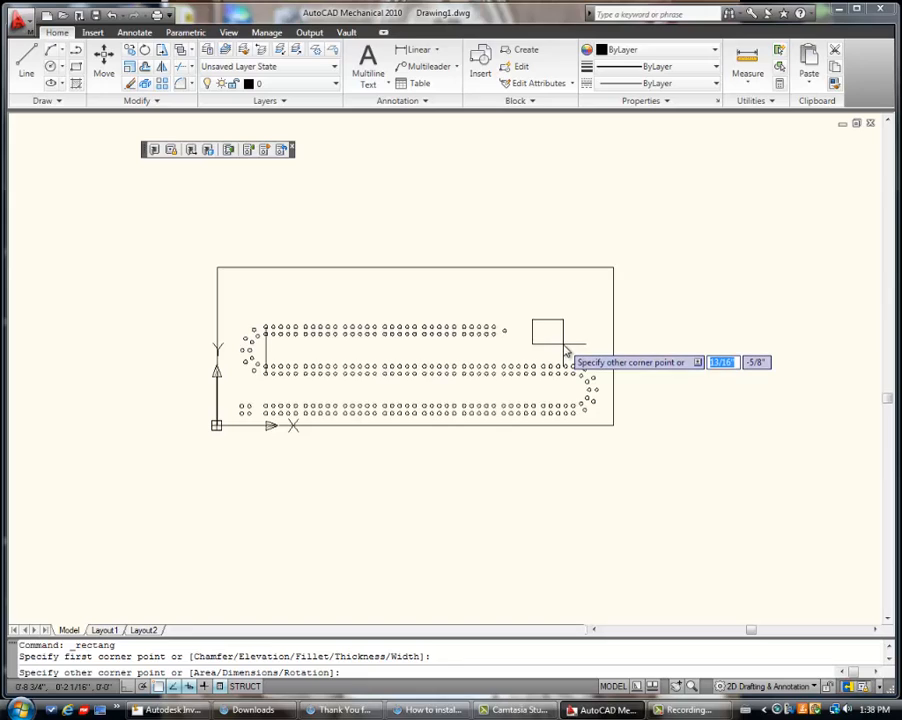
{"action": "type", "text": ".75"}
{"action": "key", "text": "Tab"}
{"action": "type", "text": ".7"}
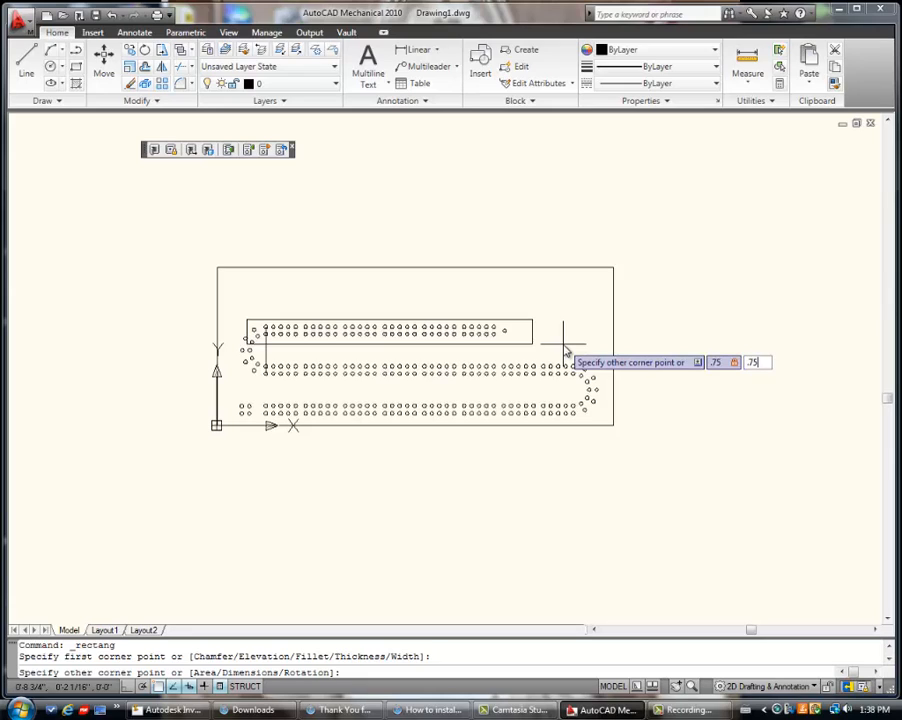
{"action": "type", "text": "5"}
{"action": "key", "text": "Return"}
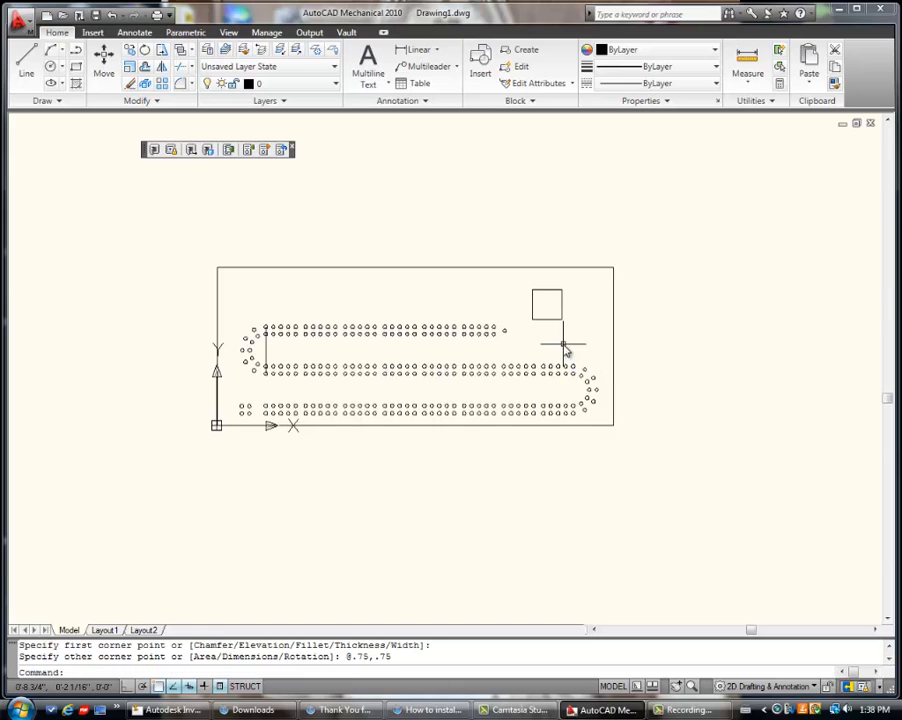
Move the square by its lower-left corner down and right, beyond the upper row's end near the plate's right edge.
{"action": "left_click", "coordinate": [577, 337]}
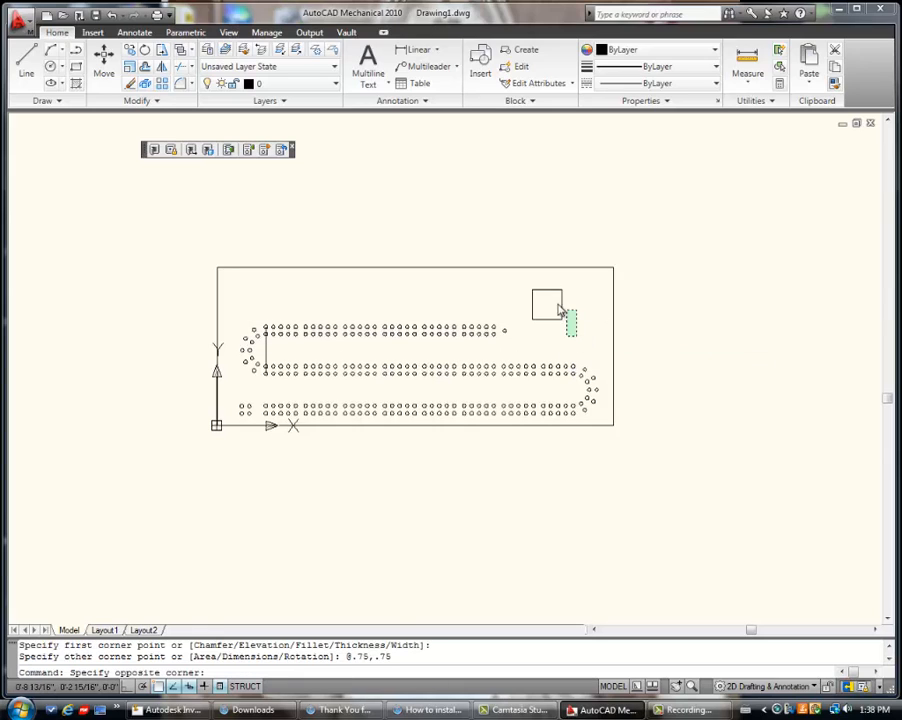
{"action": "left_click", "coordinate": [519, 290]}
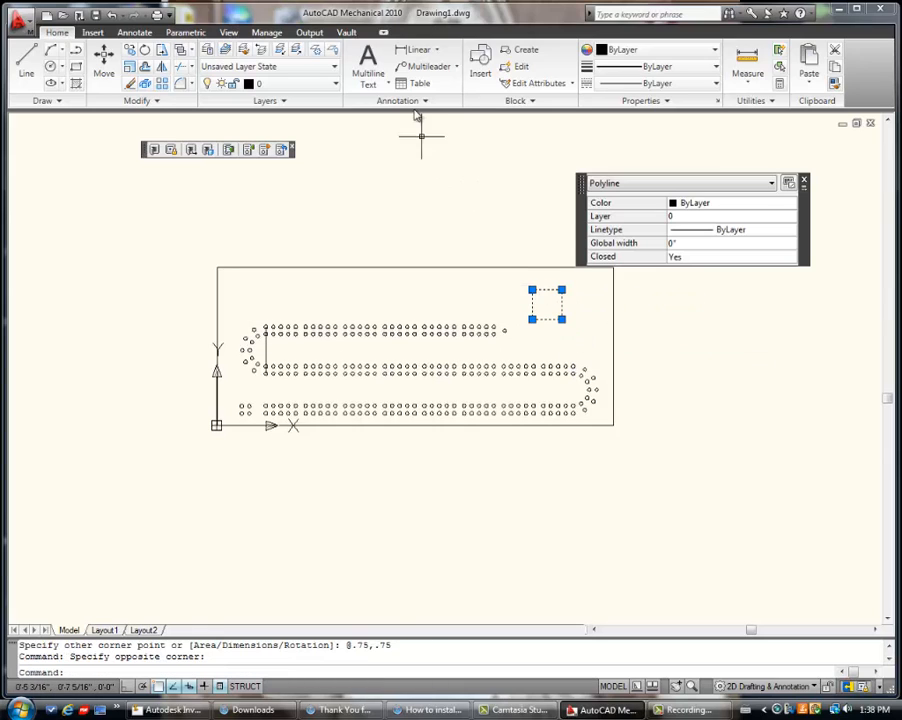
{"action": "left_click", "coordinate": [103, 60]}
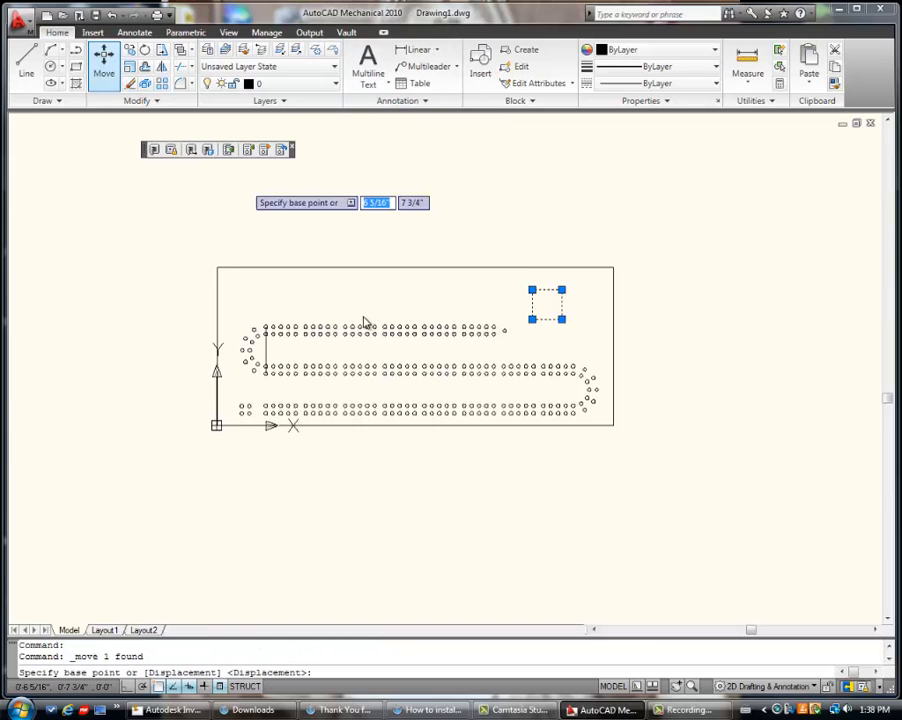
{"action": "scroll", "coordinate": [544, 316], "scroll_direction": "up", "scroll_amount": 3}
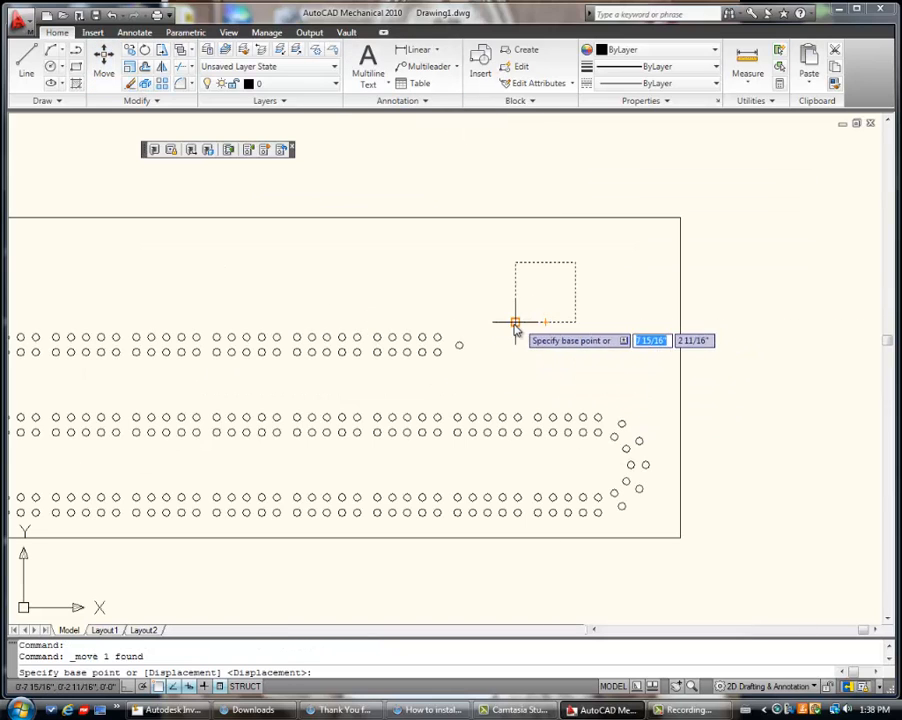
{"action": "left_click", "coordinate": [516, 322]}
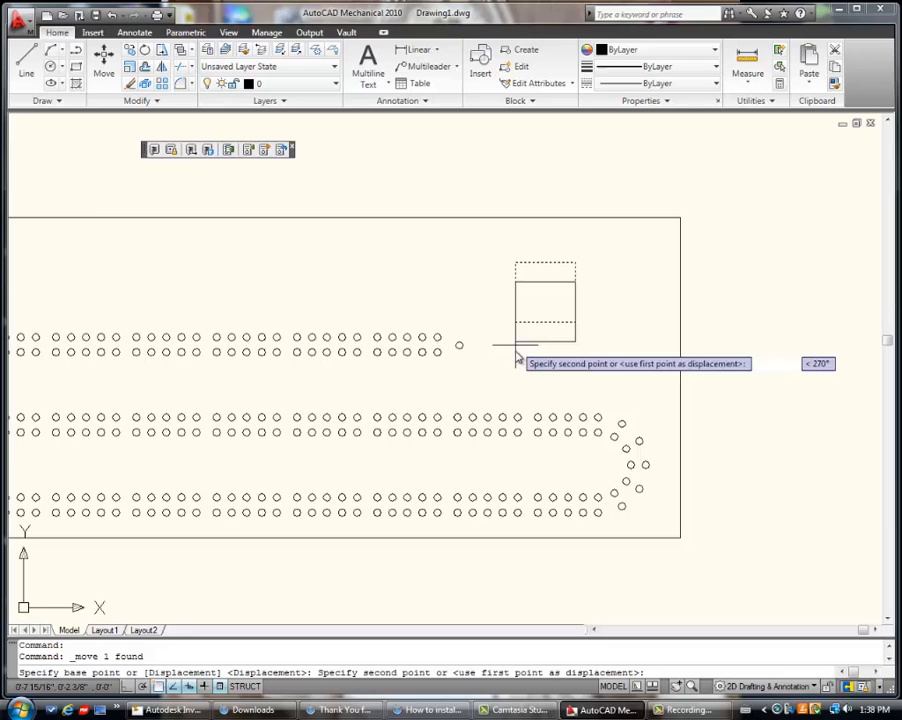
{"action": "left_click", "coordinate": [578, 375]}
Erase the vertical helper line at the left end of the middle and upper rows.
{"action": "scroll", "coordinate": [388, 345], "scroll_direction": "down", "scroll_amount": 2}
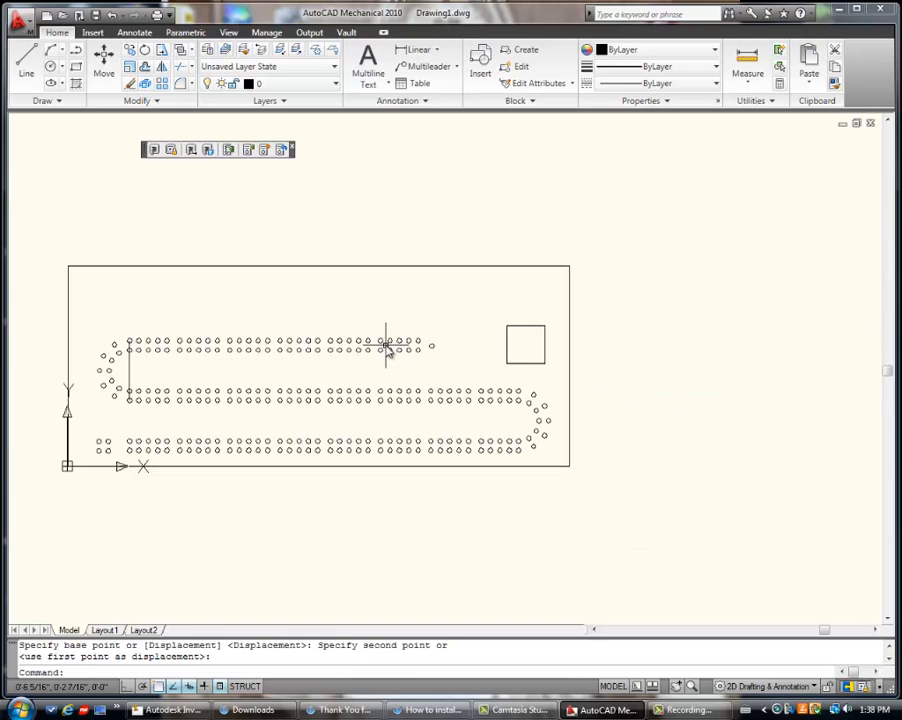
{"action": "middle_click_drag", "start_coordinate": [378, 293], "coordinate": [485, 278]}
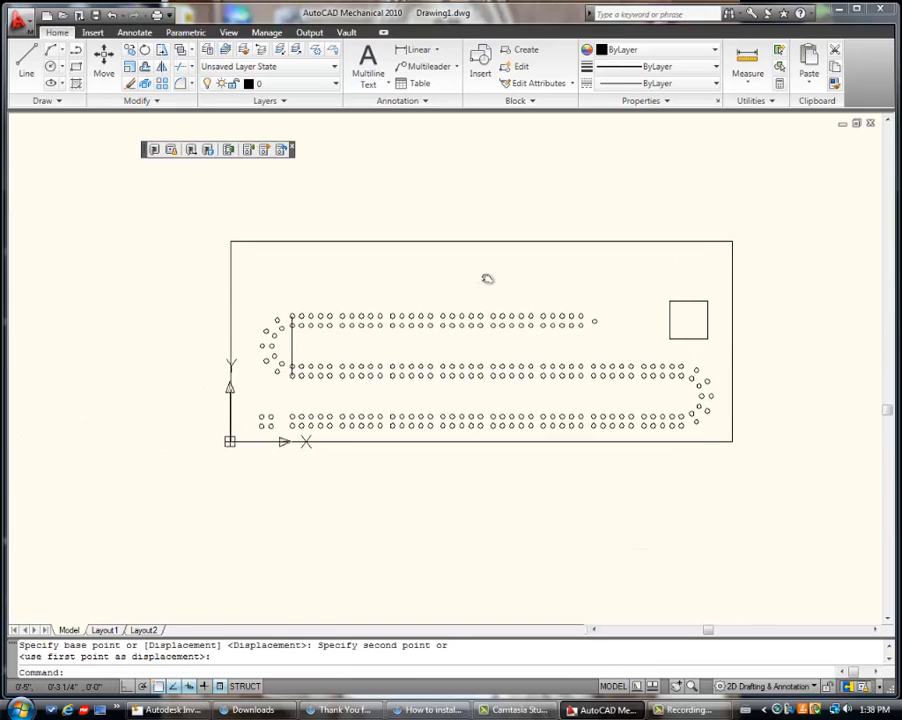
{"action": "left_click", "coordinate": [292, 348]}
{"action": "key", "text": "Delete"}
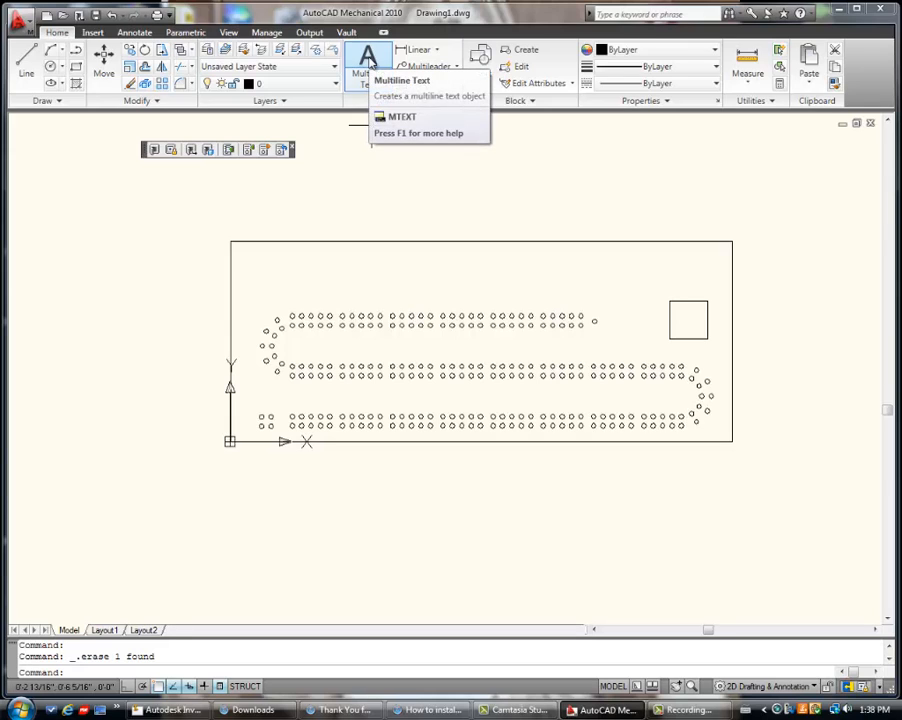
{"action": "left_click", "coordinate": [368, 62]}
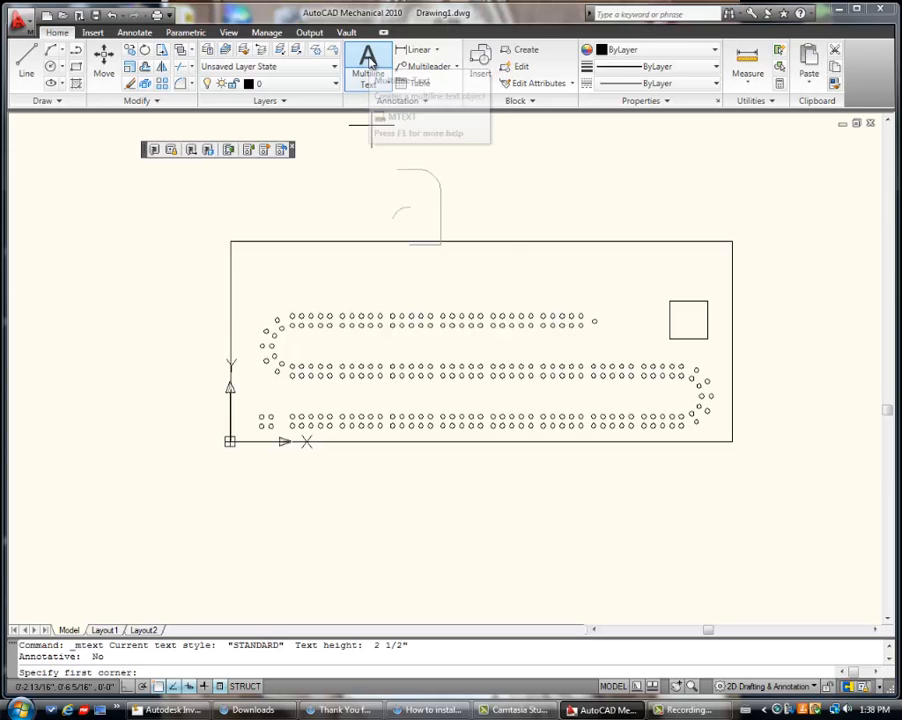
{"action": "left_click", "coordinate": [318, 174]}
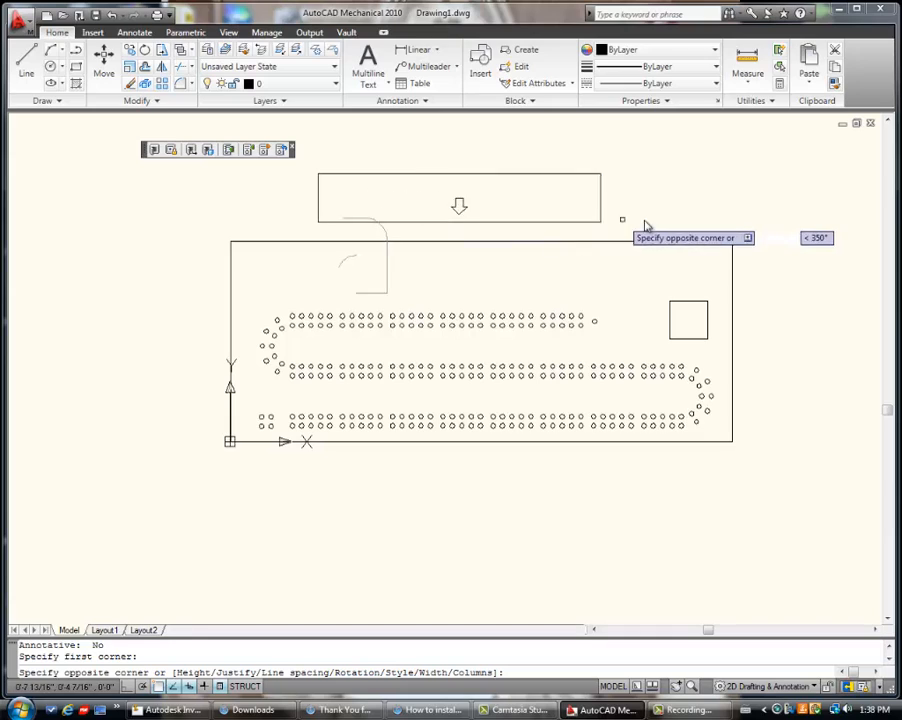
{"action": "left_click", "coordinate": [656, 248]}
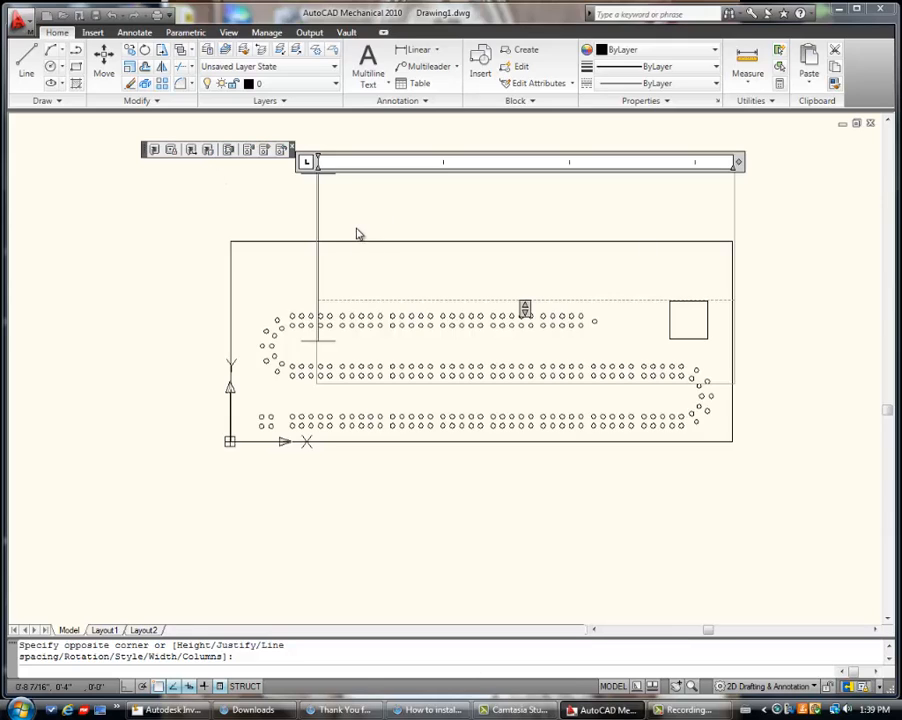
{"action": "key", "text": "Escape"}
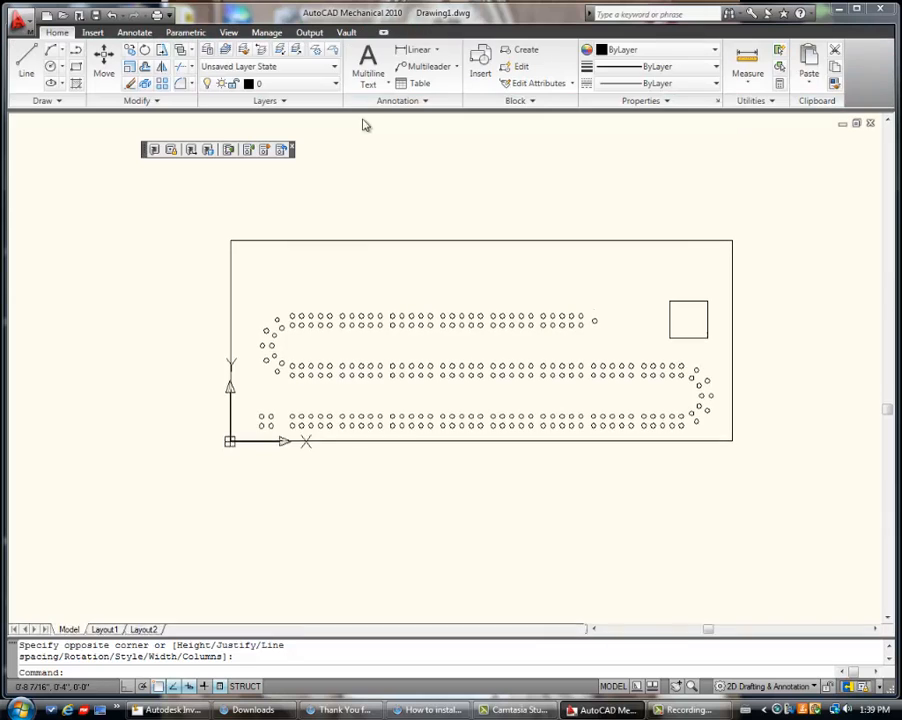
Create a multiline text box spanning the plate's upper edge and set its text height to 3/4".
{"action": "left_click", "coordinate": [368, 66]}
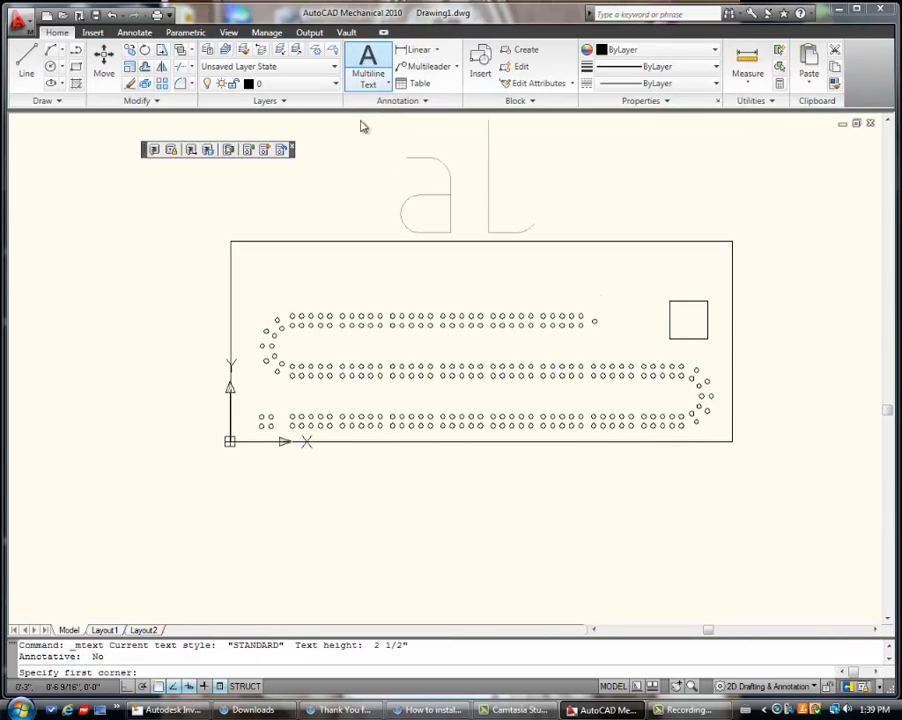
{"action": "left_click", "coordinate": [302, 157]}
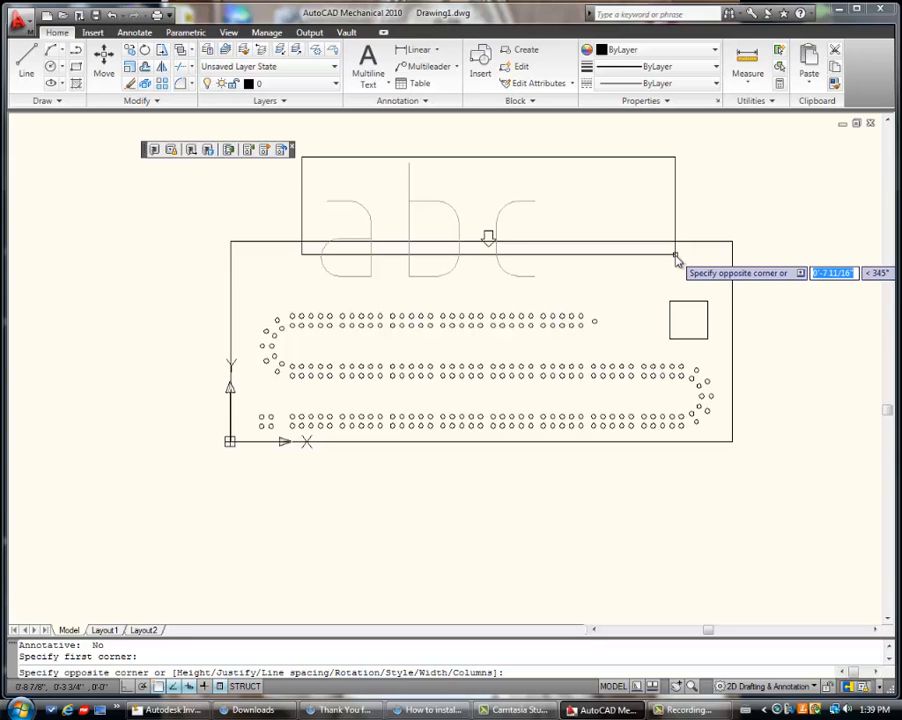
{"action": "left_click", "coordinate": [676, 258]}
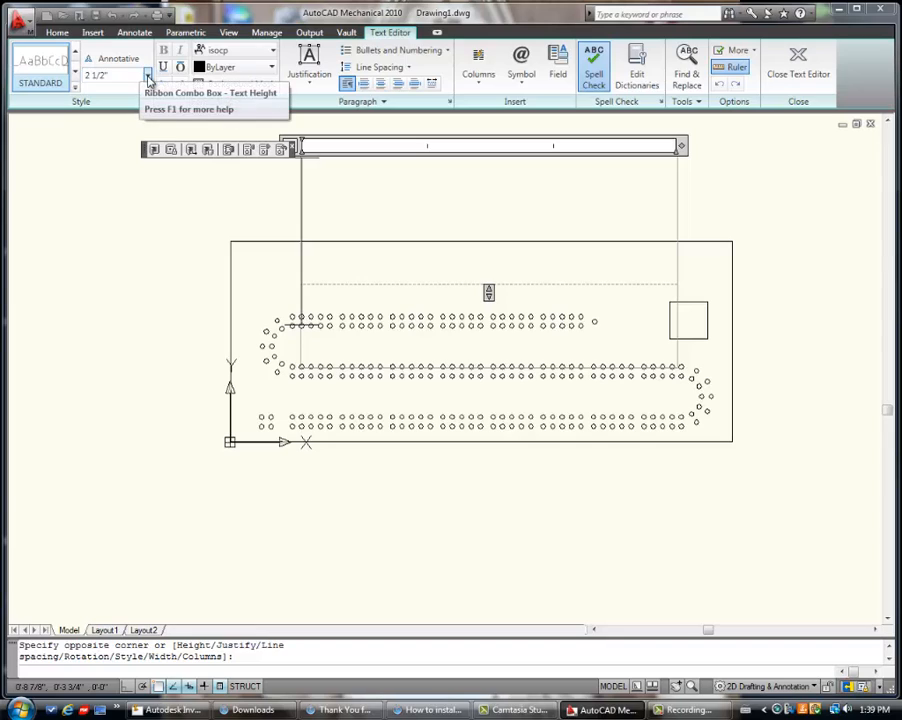
{"action": "left_click", "coordinate": [146, 76]}
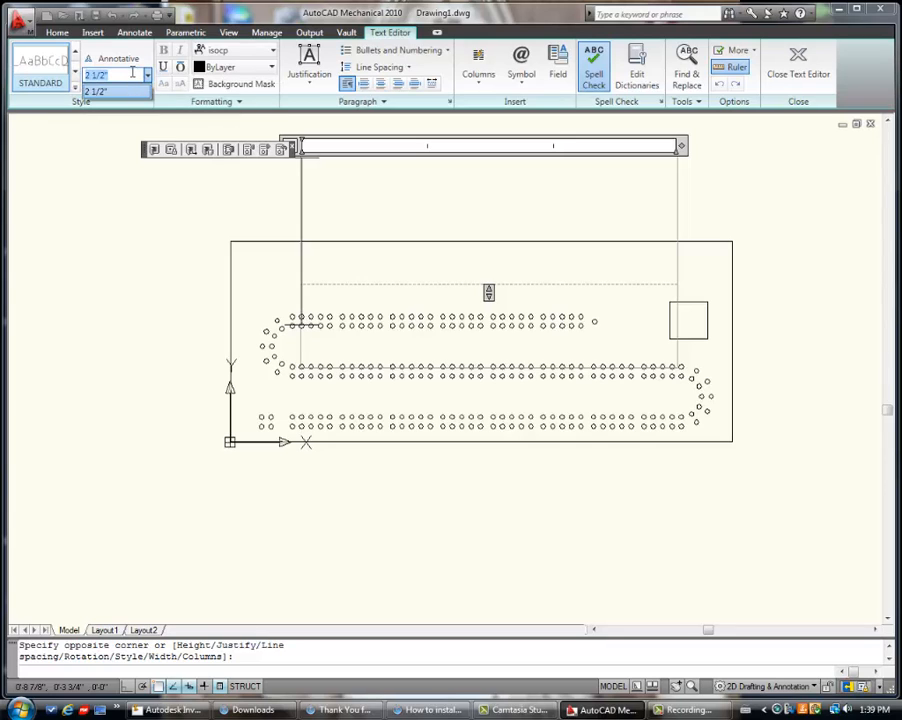
{"action": "type", "text": "3/4"}
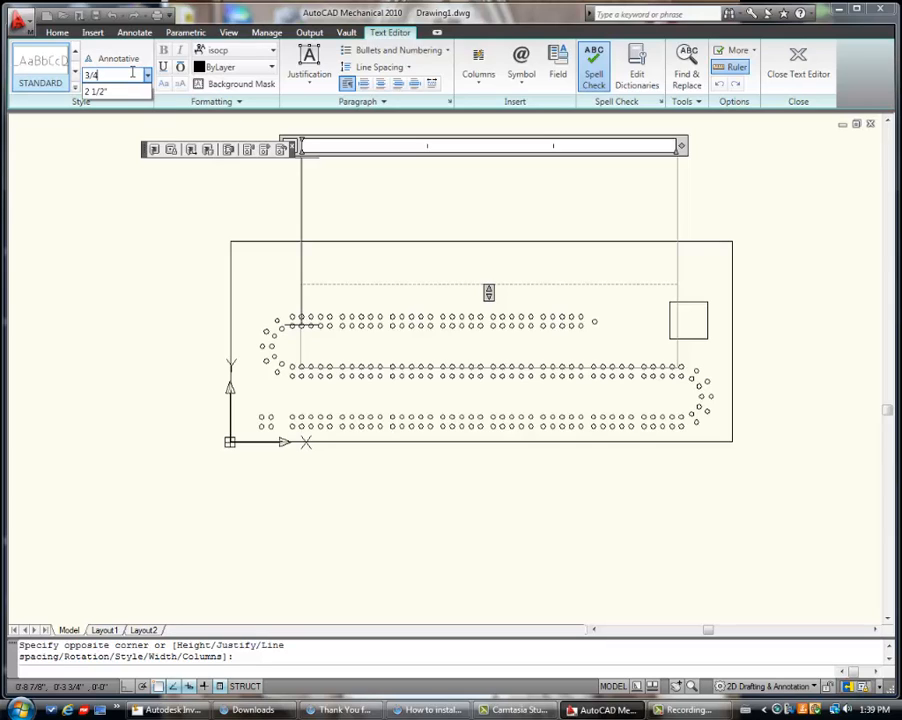
{"action": "key", "text": "Return"}
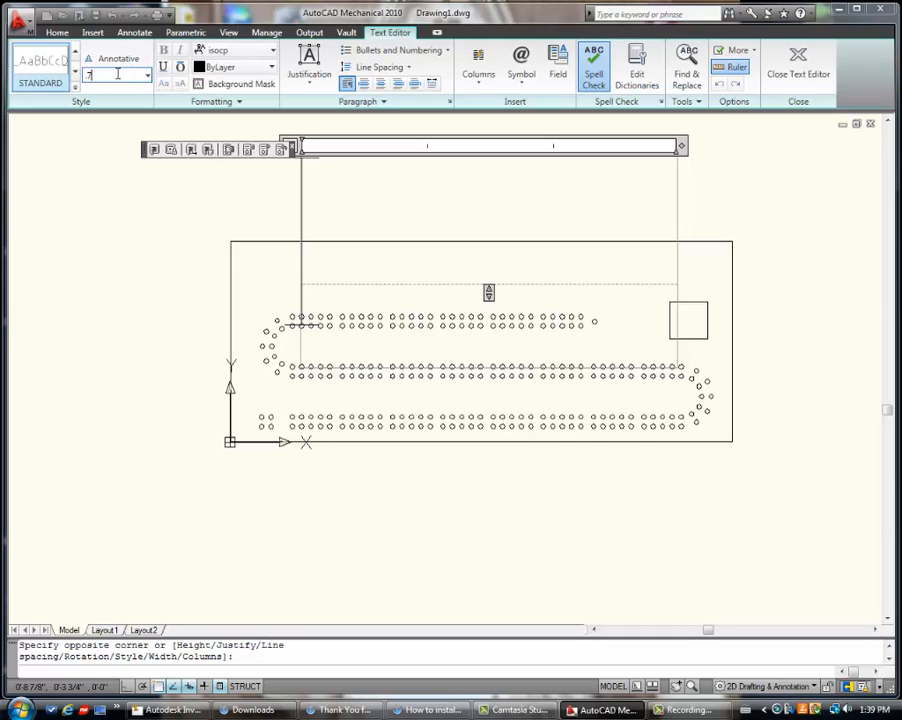
{"action": "left_click", "coordinate": [117, 74]}
{"action": "type", "text": ".75"}
{"action": "key", "text": "Return"}
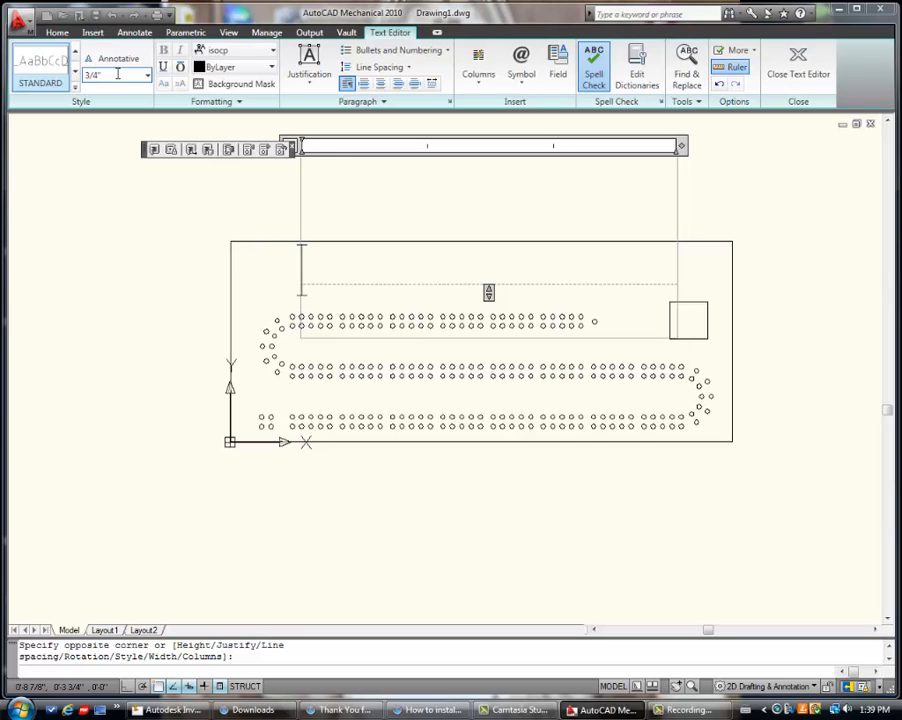
Enter the capitalised text "TON NOM" in the multiline text box.
{"action": "left_click", "coordinate": [331, 212]}
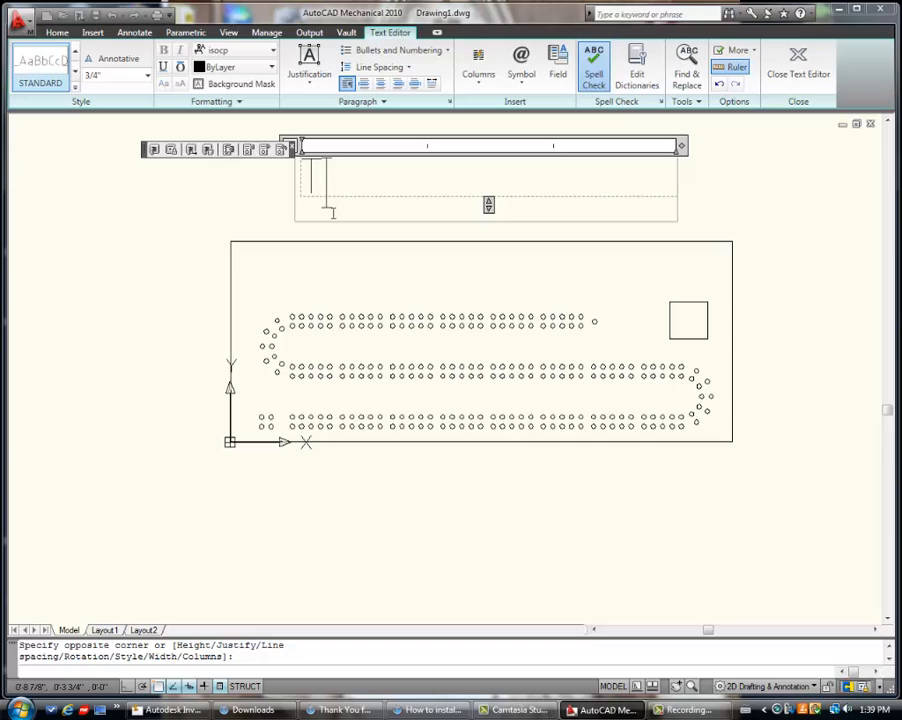
{"action": "type", "text": "TON"}
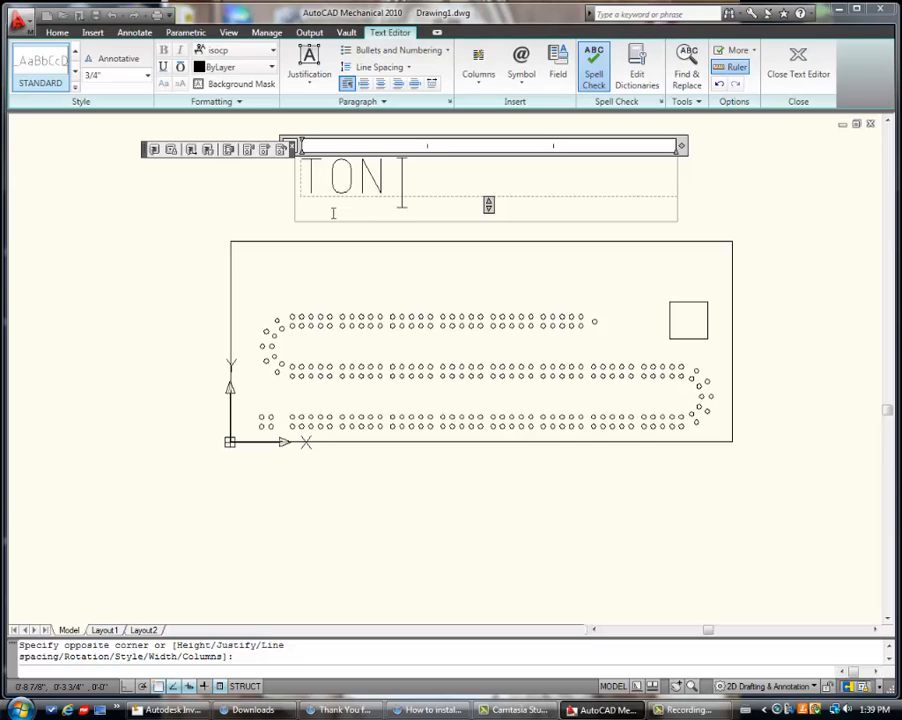
{"action": "type", "text": " Nom"}
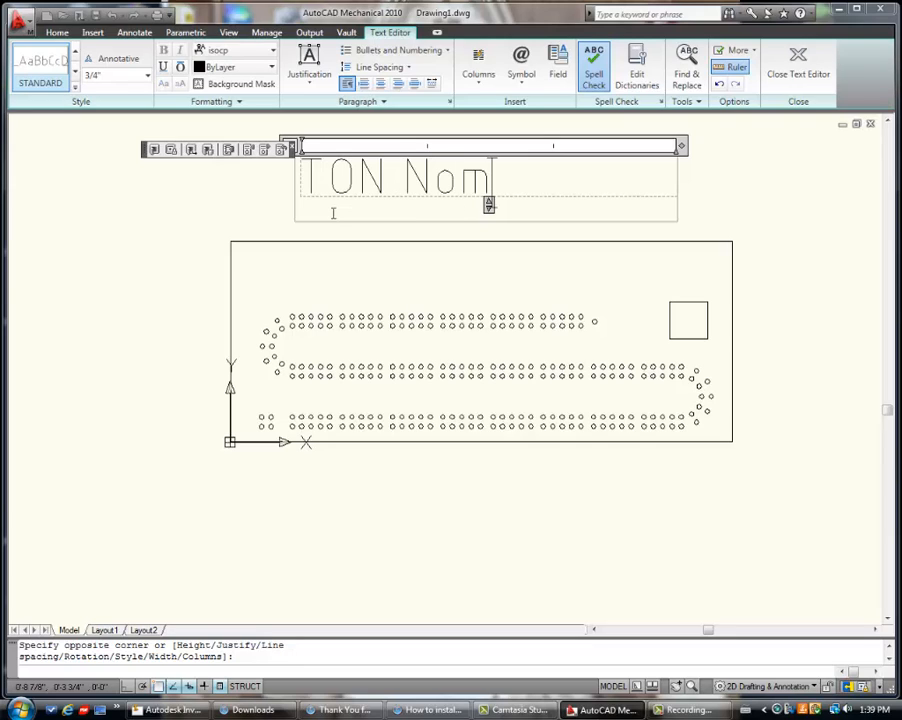
{"action": "key", "text": "BackSpace"}
{"action": "key", "text": "BackSpace"}
{"action": "type", "text": "OM"}
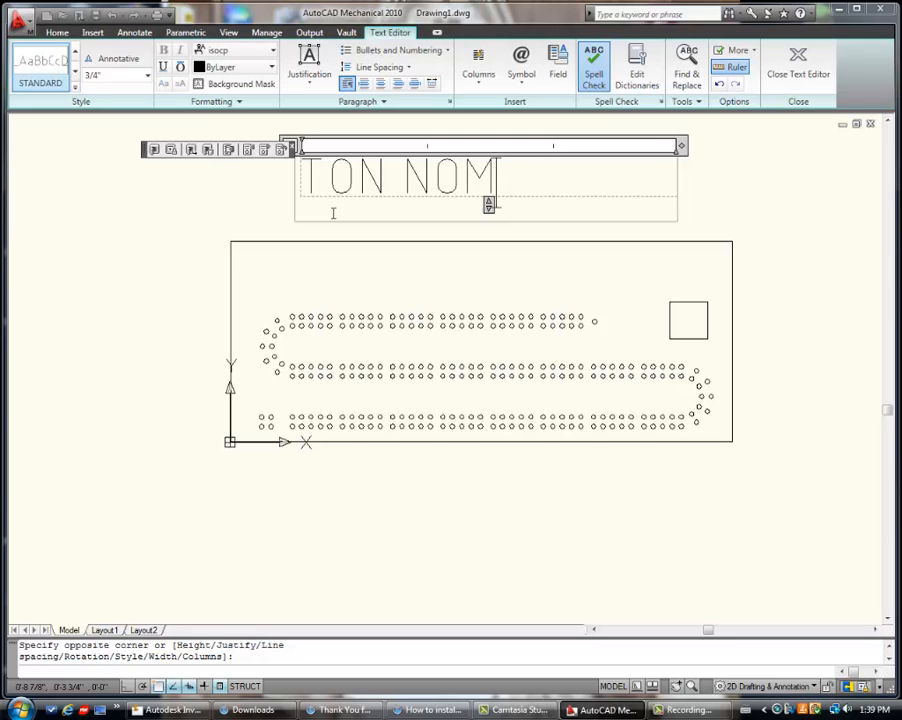